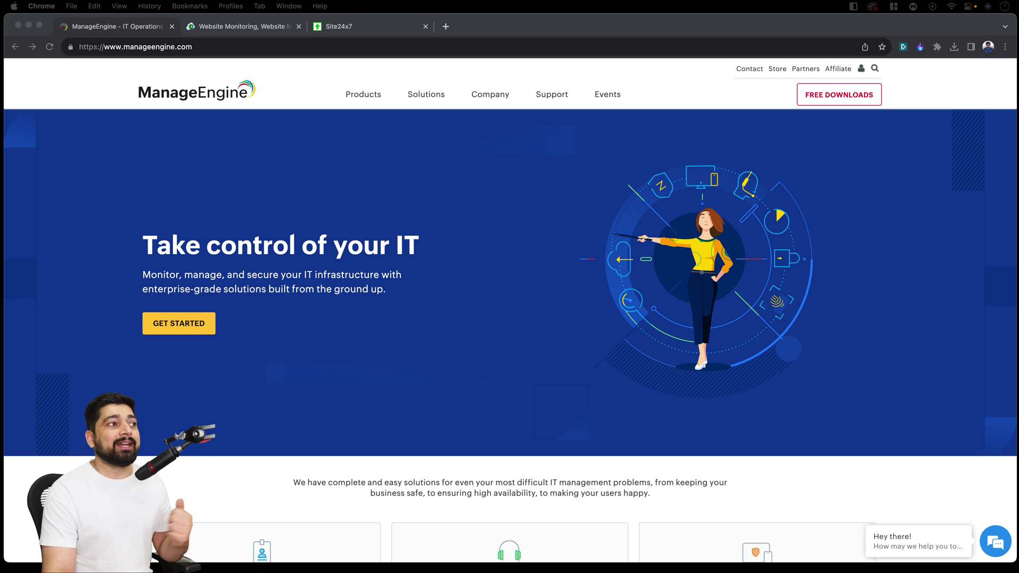
- Look over the ManageEngine homepage down to the footer and back, then bring up the Products mega-menu
scroll(510, 314, "down", 20)
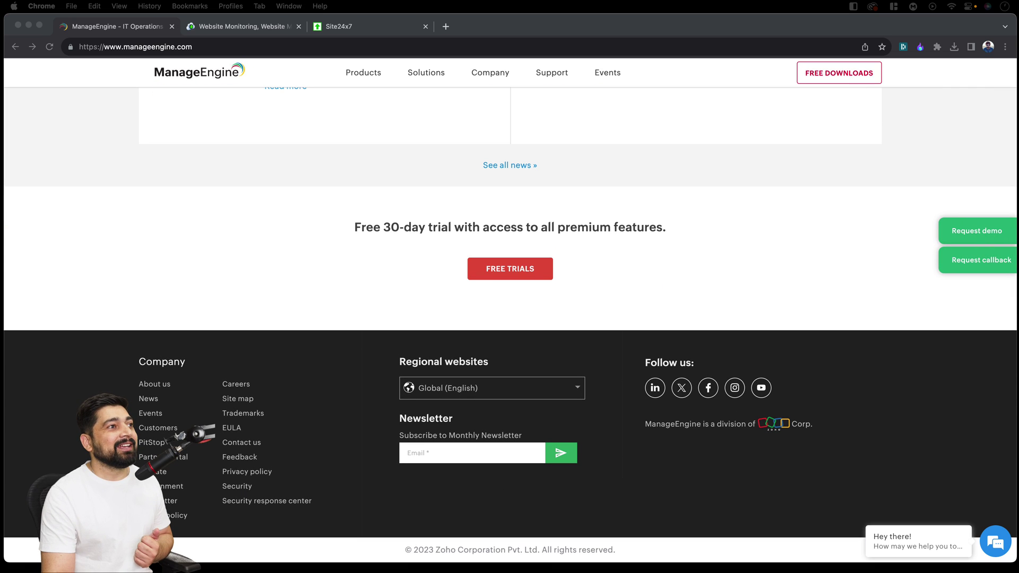
left_click(765, 438)
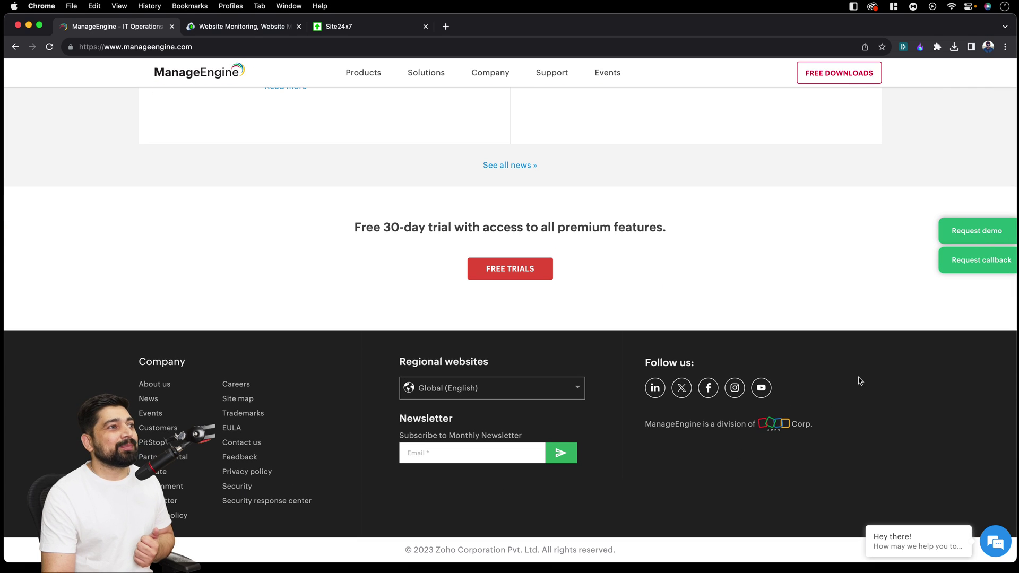
scroll(760, 427, "up", 5)
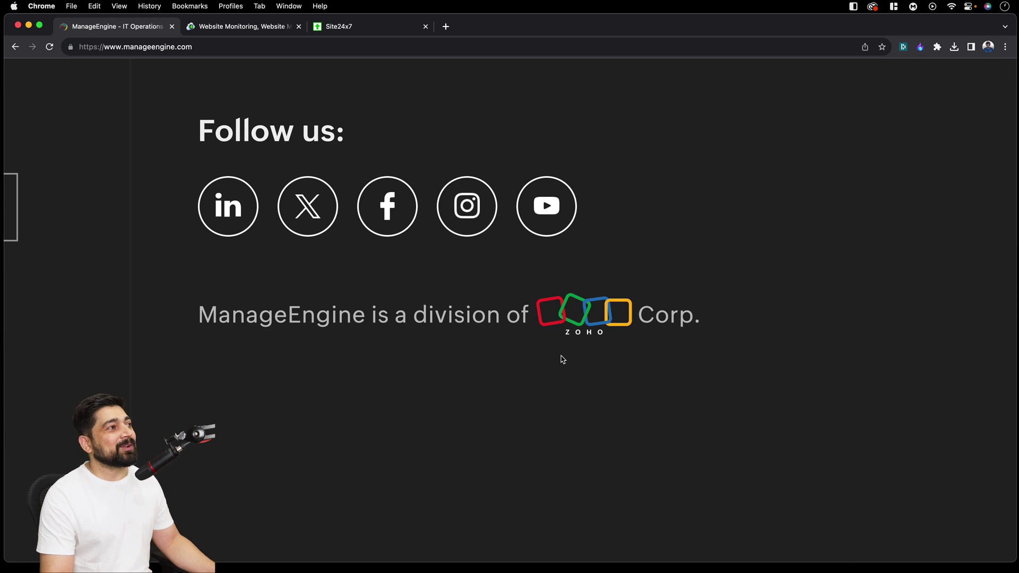
scroll(563, 360, "down", 5)
scroll(563, 359, "up", 2)
scroll(336, 301, "up", 10)
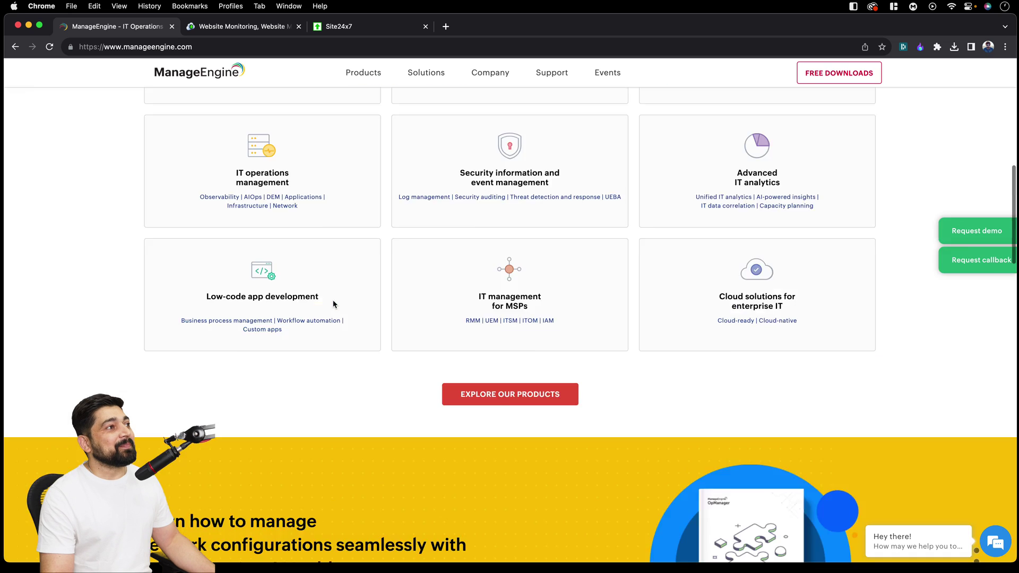
scroll(334, 304, "up", 10)
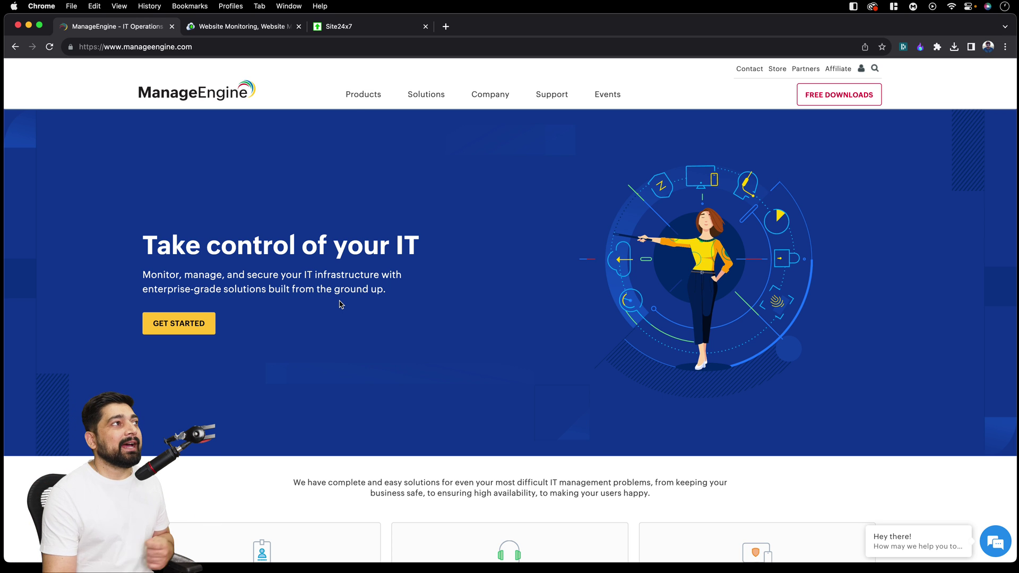
mouse_move(367, 99)
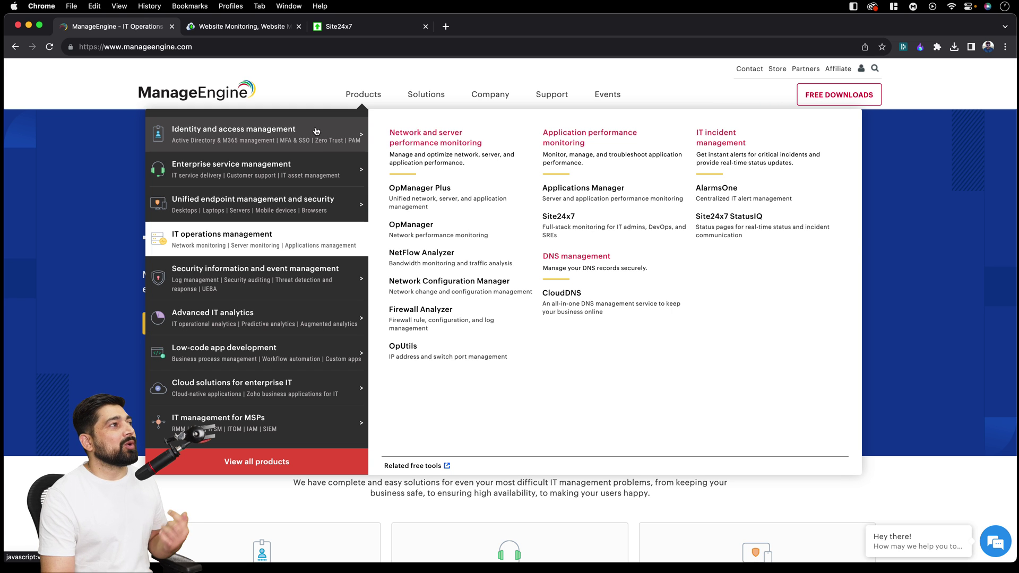
- Show the IT operations management products, including Site24x7, from the Products mega-menu
mouse_move(317, 162)
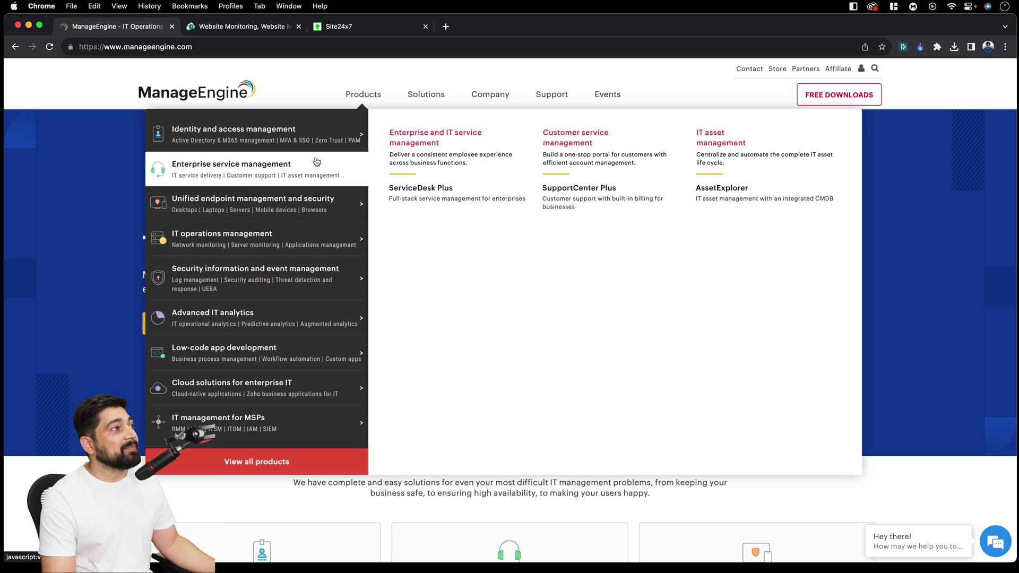
left_click(298, 231)
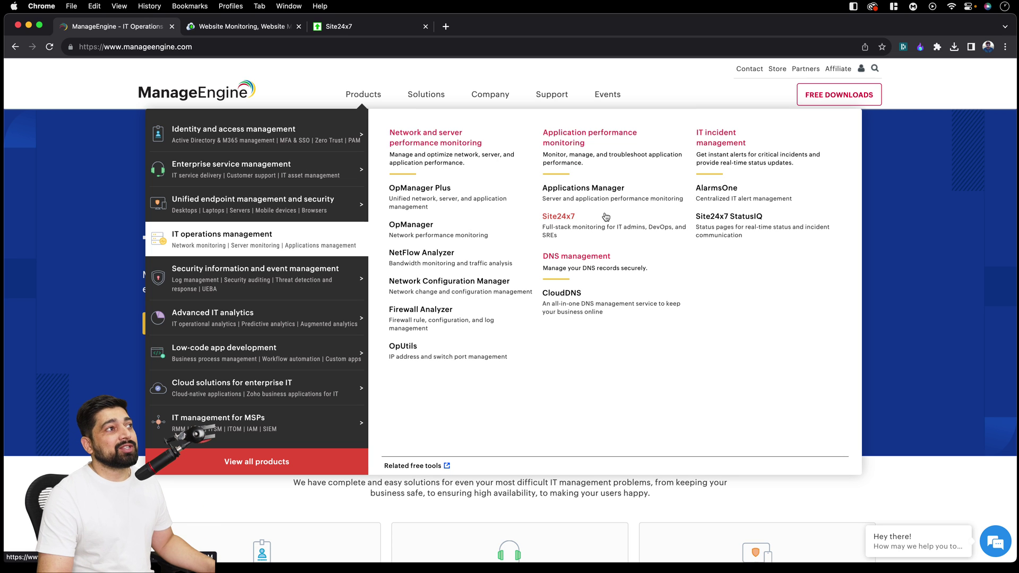
- Open Site24x7's Plans and Pricing and review Website Monitoring plans from Starter ₹720/mo to Enterprise ₹18,000/mo
left_click(571, 219)
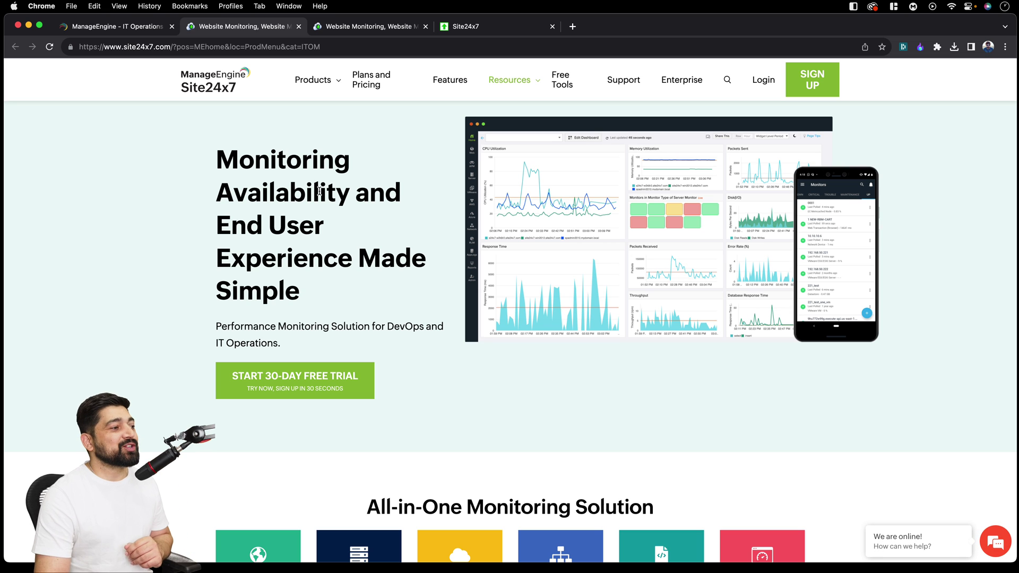
left_click(372, 85)
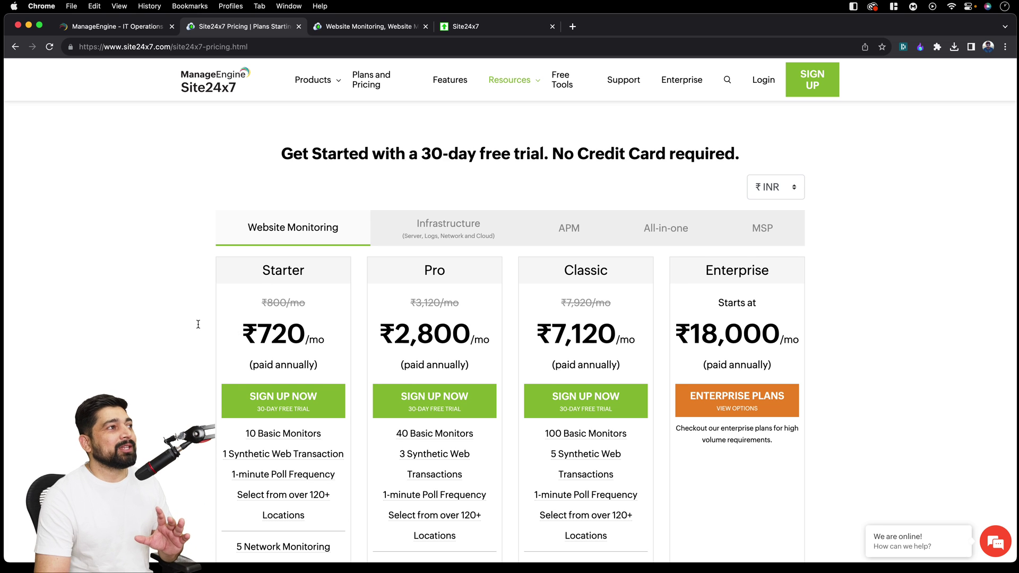
scroll(198, 325, "down", 2)
scroll(198, 326, "down", 12)
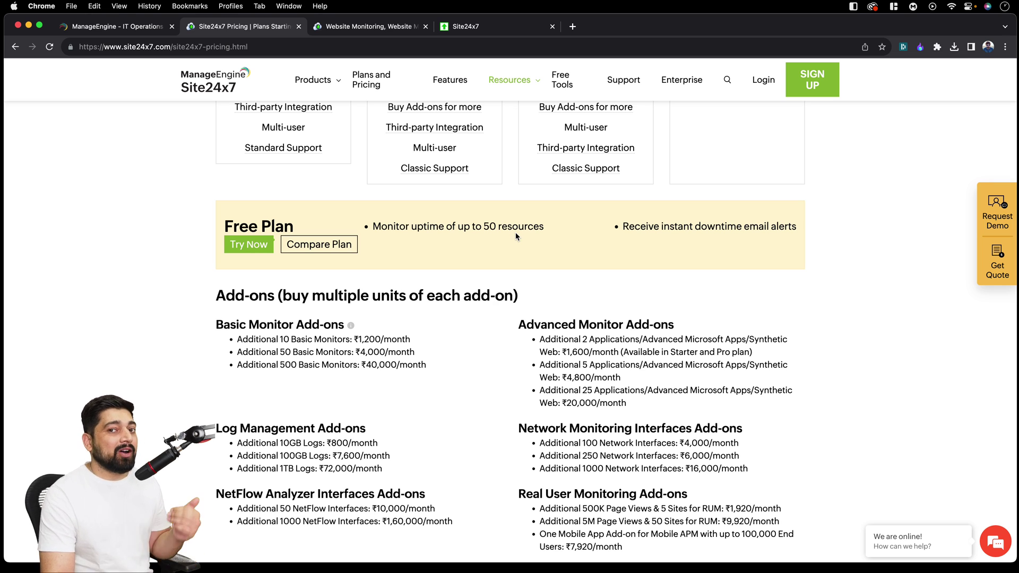
scroll(516, 236, "up", 5)
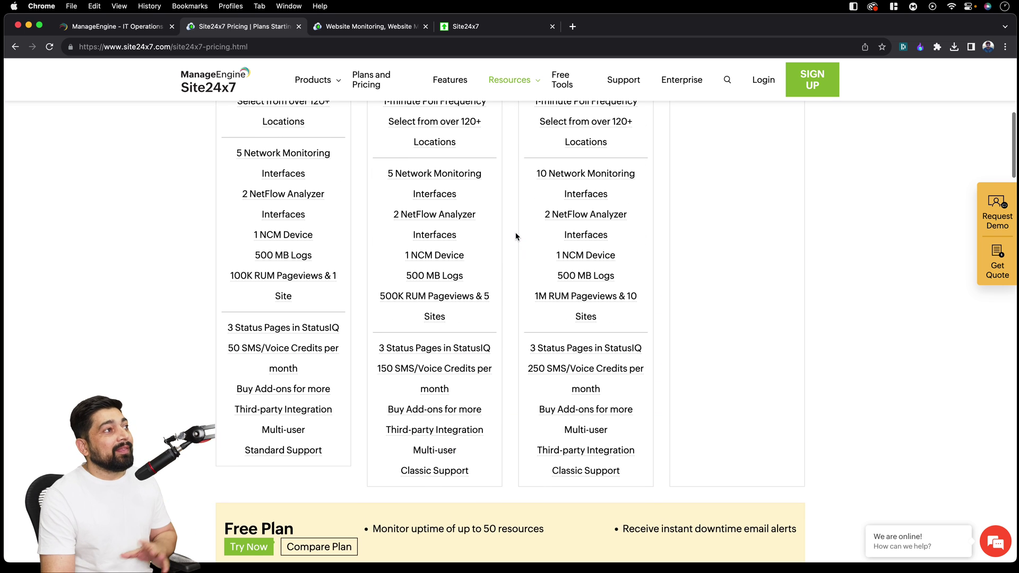
scroll(516, 236, "down", 3)
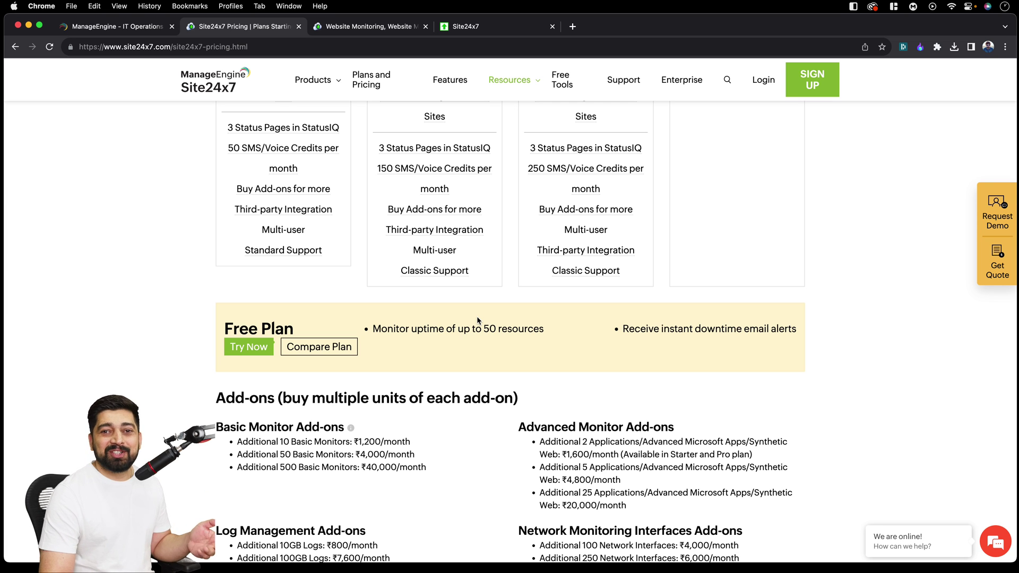
scroll(477, 317, "up", 10)
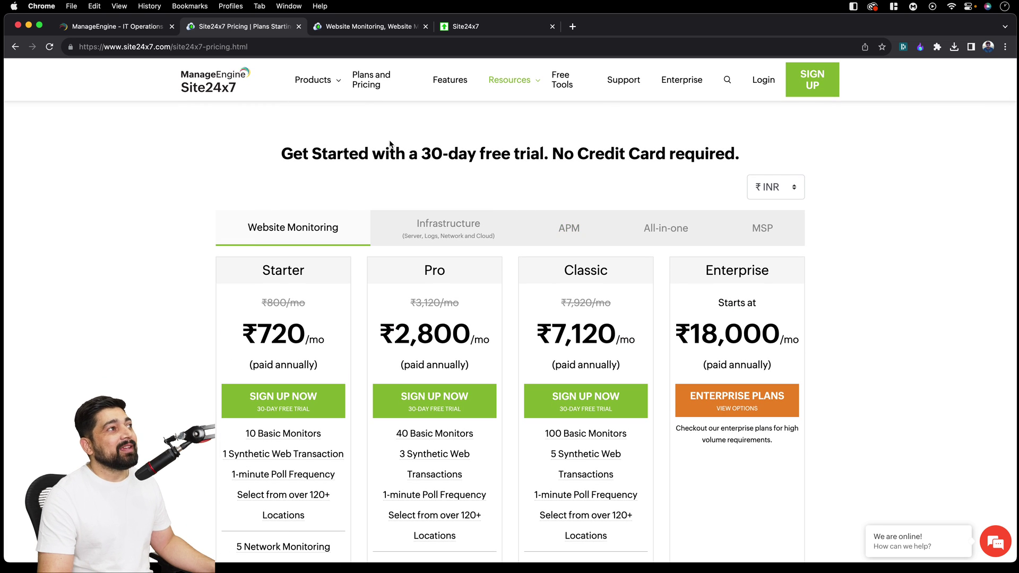
mouse_move(327, 81)
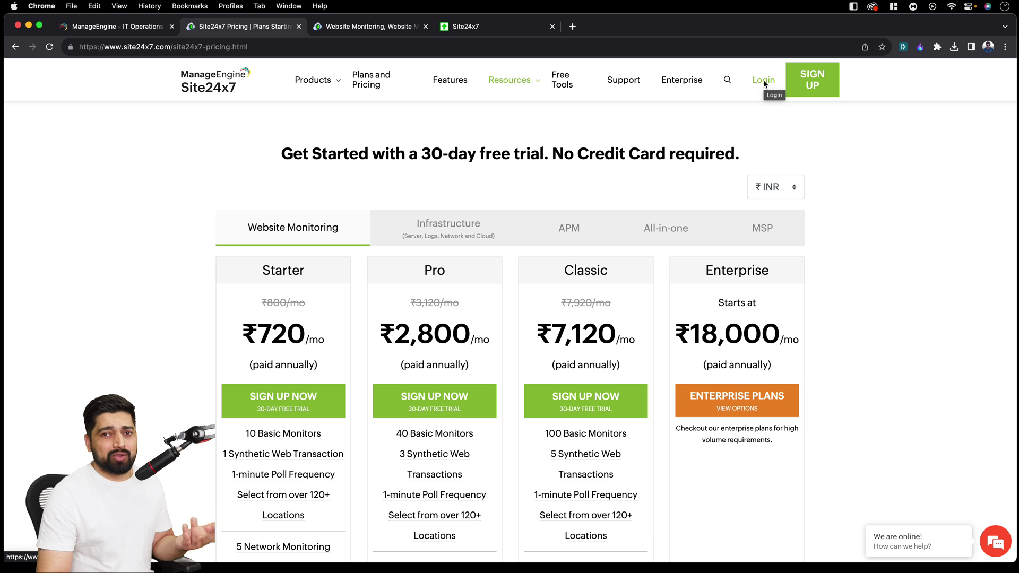
- Log in to Site24x7 and open the Public Cloud card's AWS Help Assistant
left_click(764, 82)
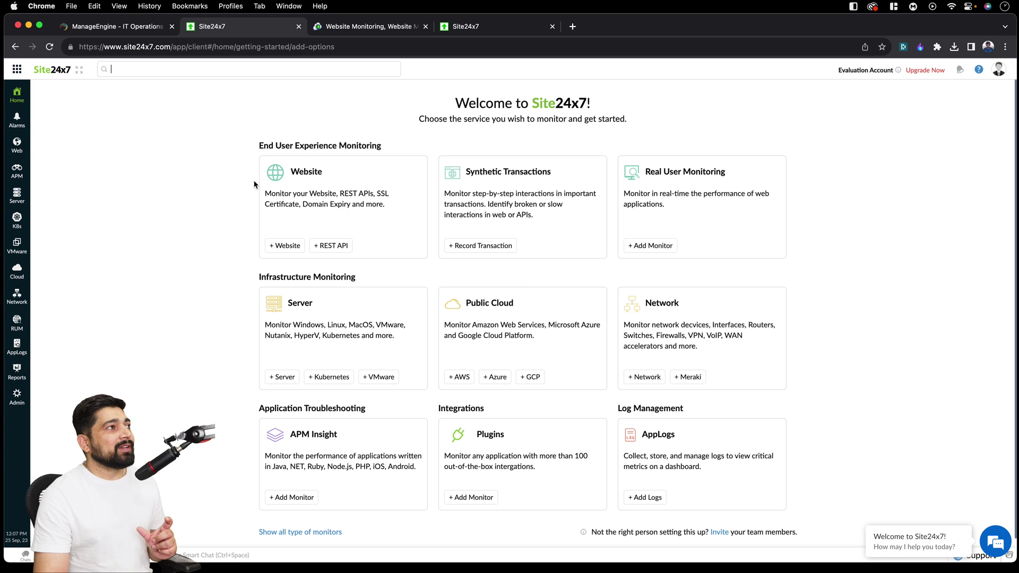
scroll(253, 185, "up", 5)
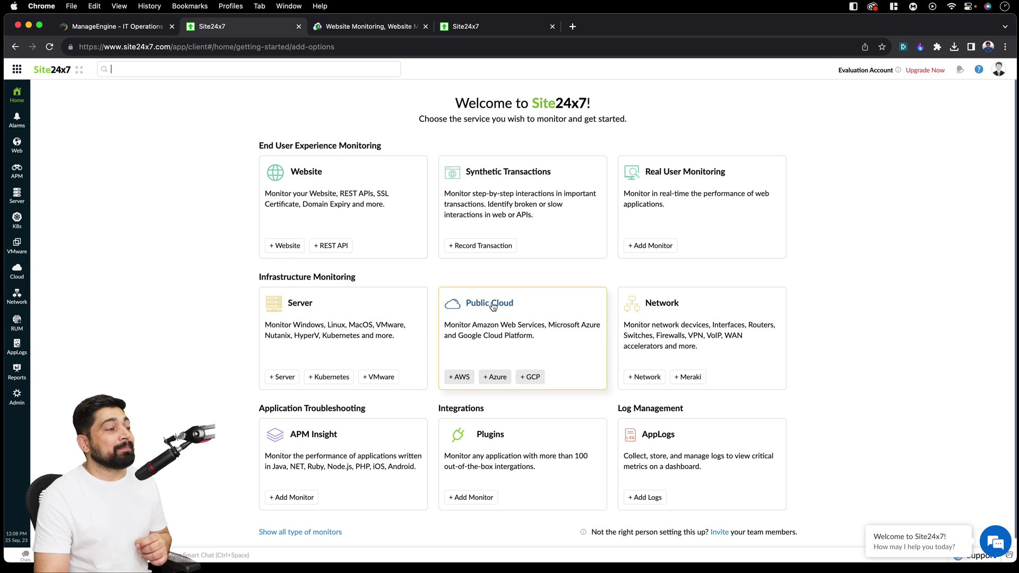
left_click(494, 305)
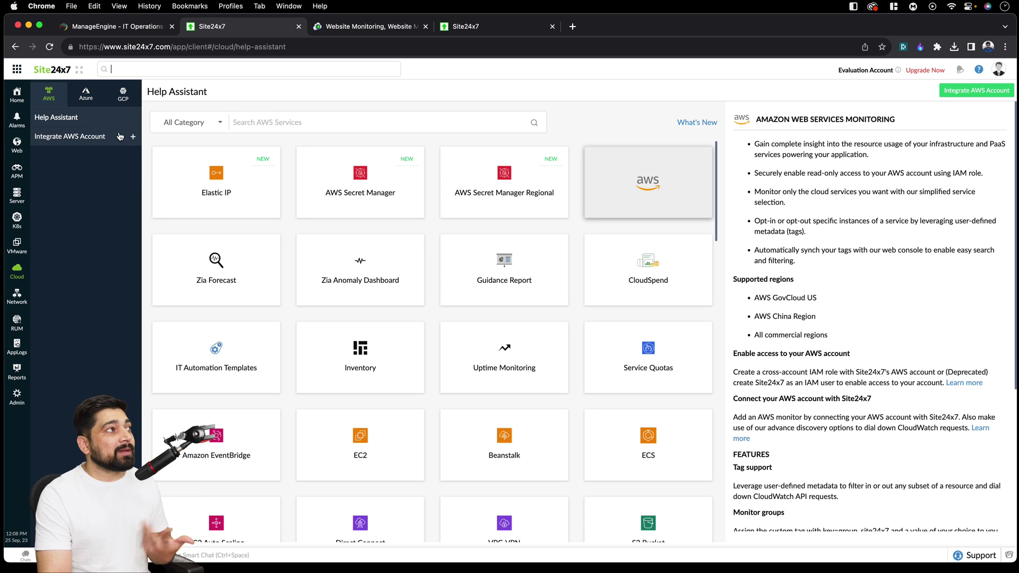
- Look at the Azure cloud options, then go to the Home Monitor Status page showing no monitors
left_click(89, 98)
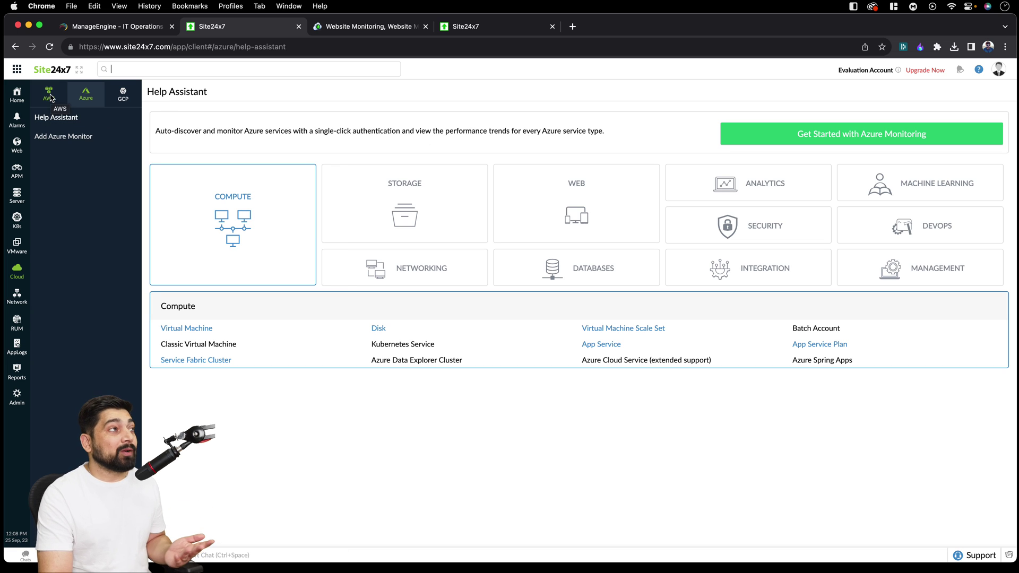
left_click(15, 48)
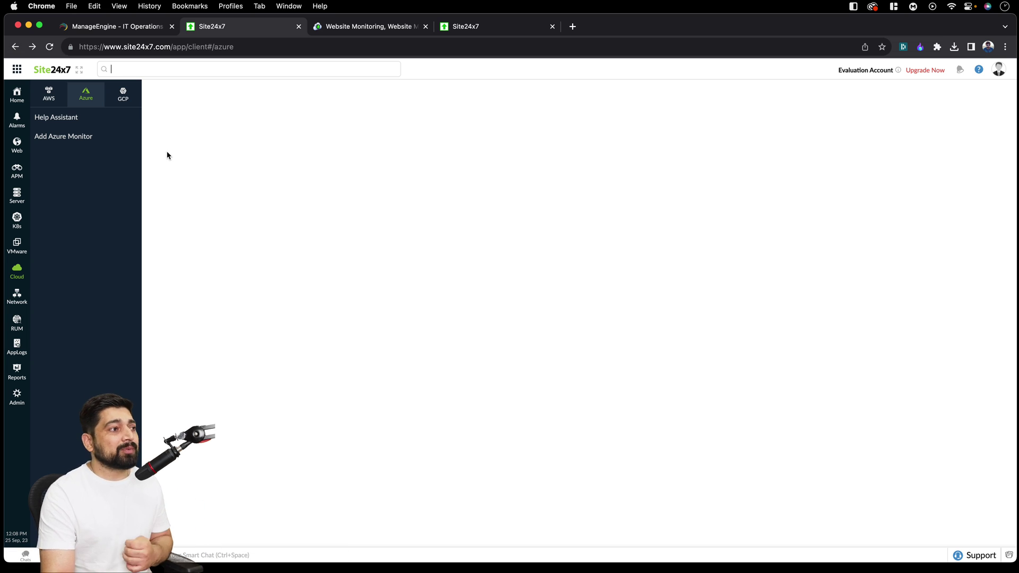
left_click(23, 96)
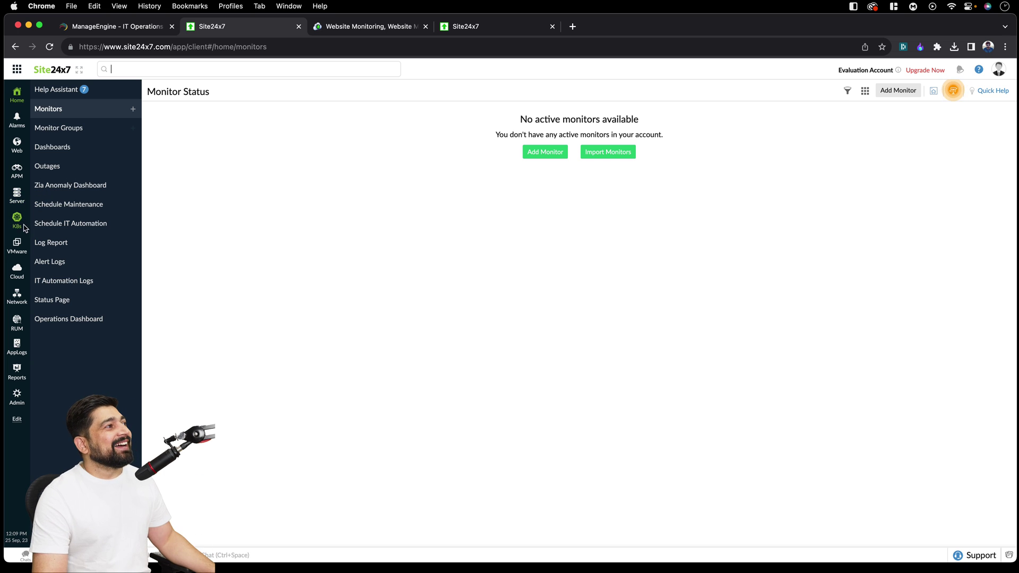
- Look through the Server and K8s sections, then open the AppLogs overview of supported log types
left_click(18, 196)
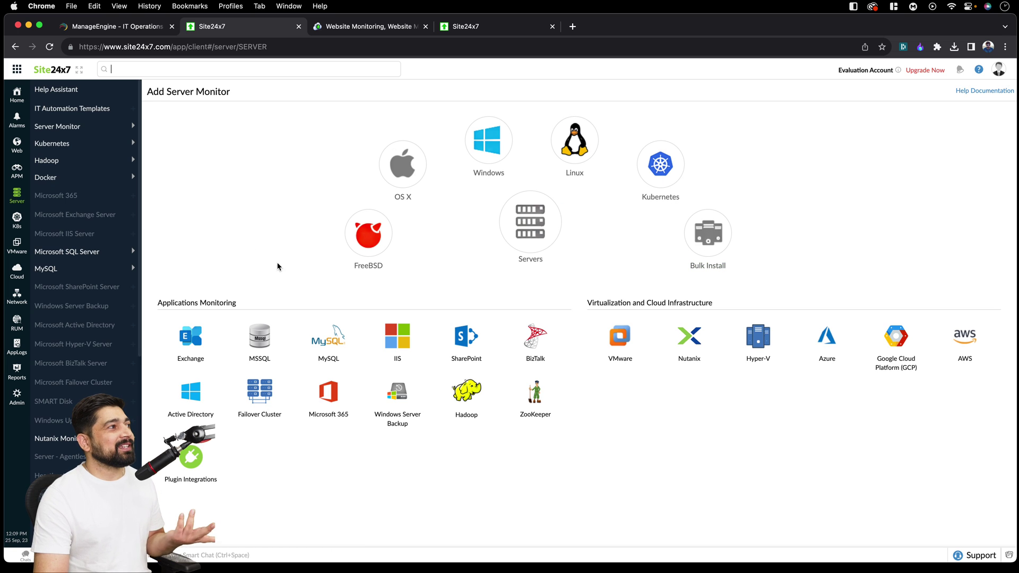
left_click(16, 219)
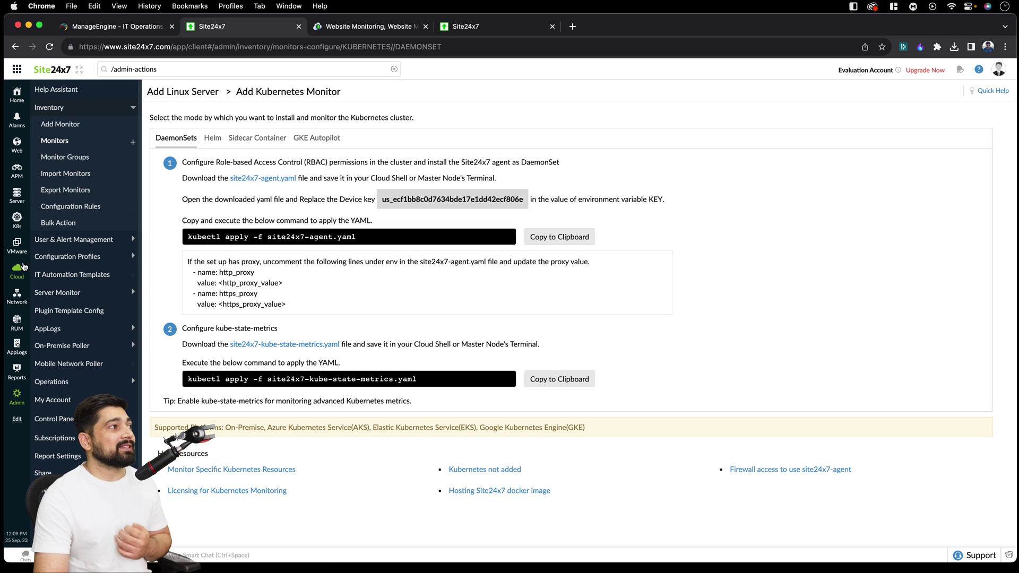
left_click(17, 346)
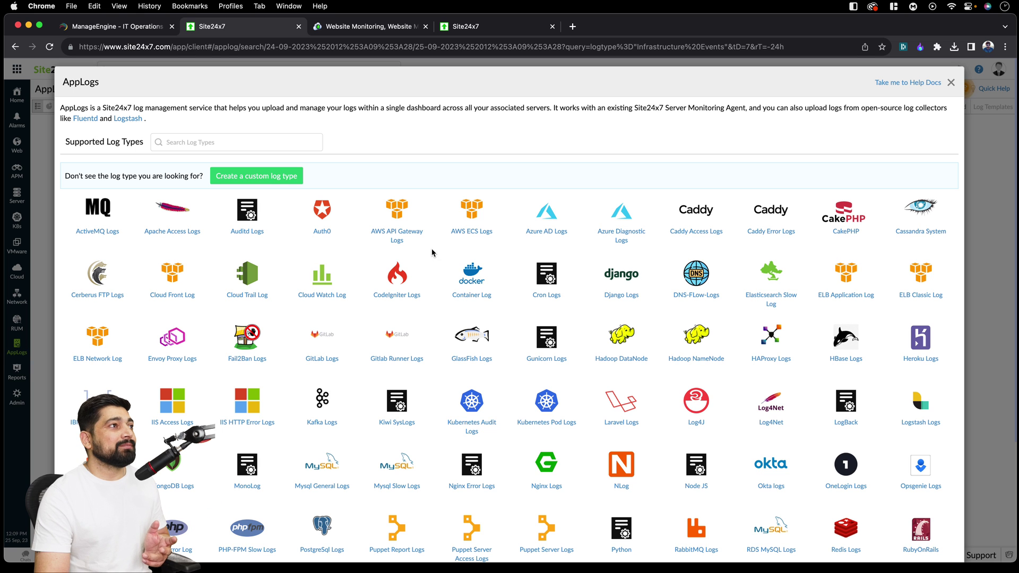
- Scroll the supported log types list, then dismiss it to leave the empty Infrastructure Events search
scroll(441, 255, "down", 5)
scroll(441, 255, "up", 5)
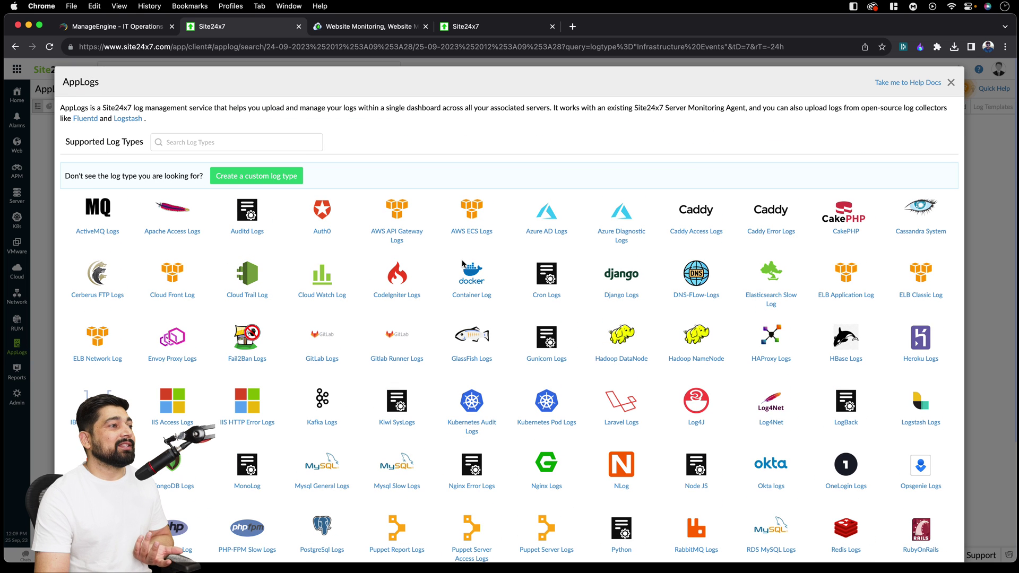
scroll(582, 235, "down", 3)
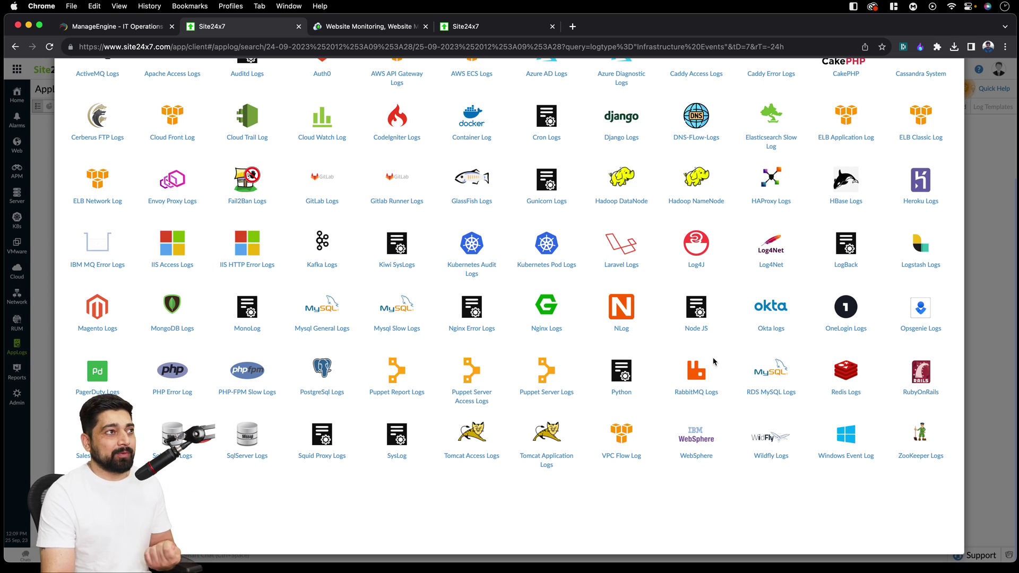
scroll(705, 399, "up", 5)
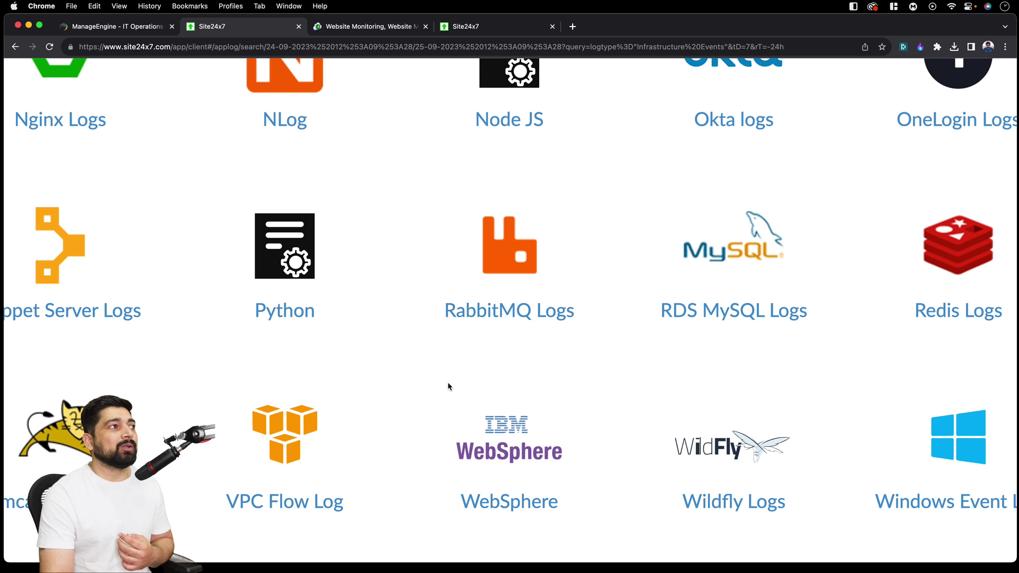
scroll(448, 383, "down", 5)
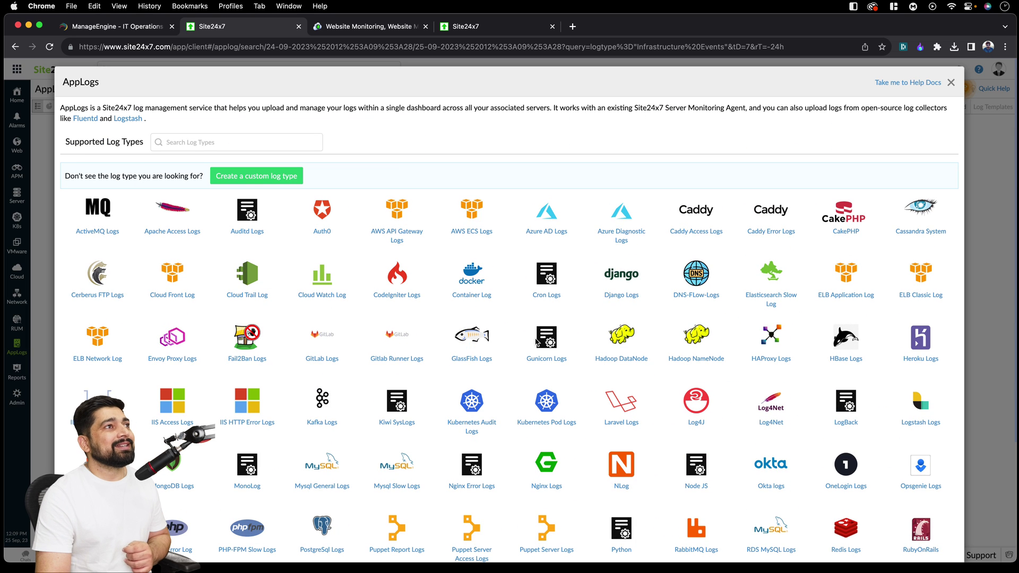
left_click(950, 82)
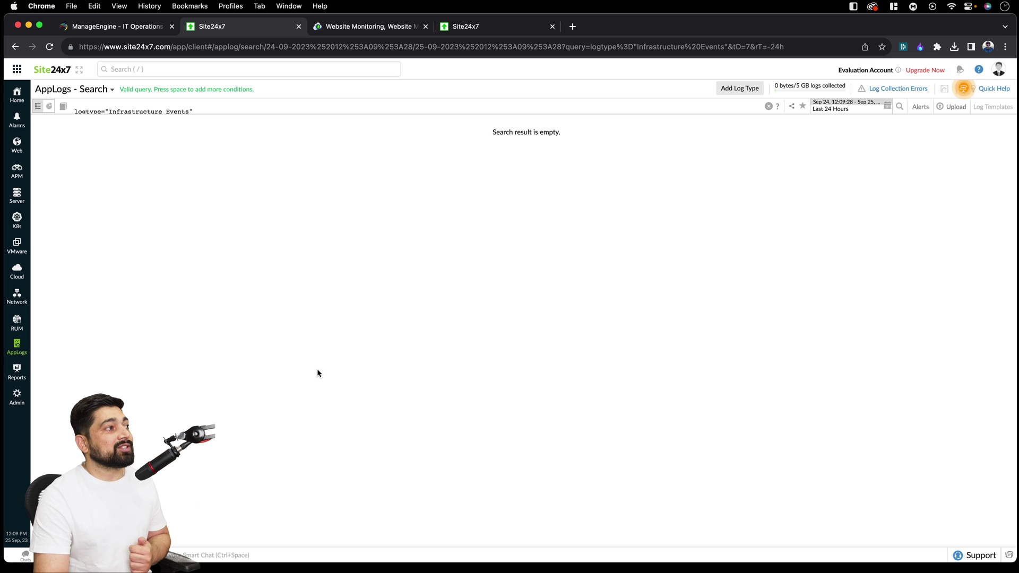
- Open Admin's Inventory > Add Monitor page and scroll through the available monitor types
left_click(16, 396)
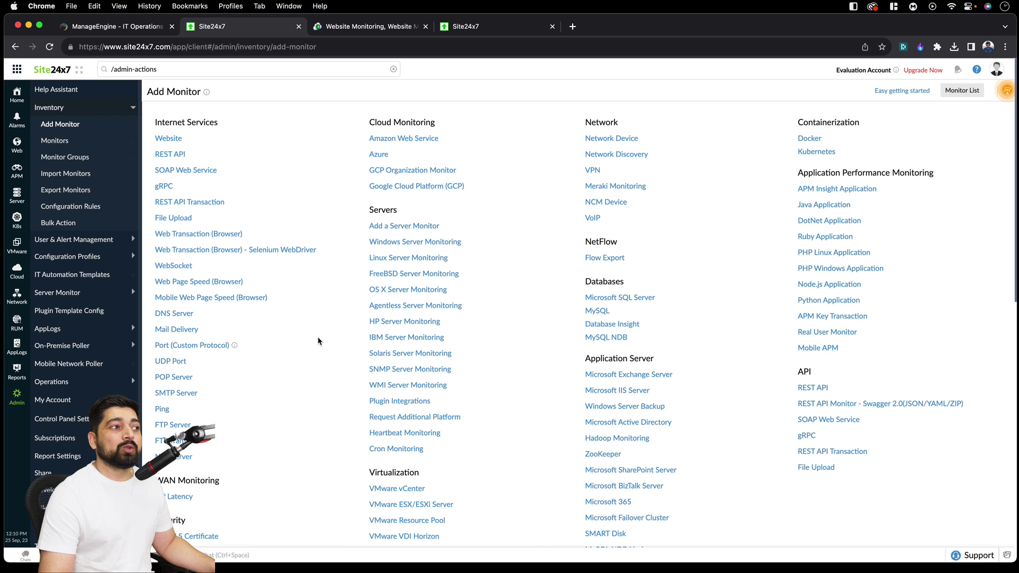
scroll(603, 366, "down", 10)
scroll(602, 365, "up", 10)
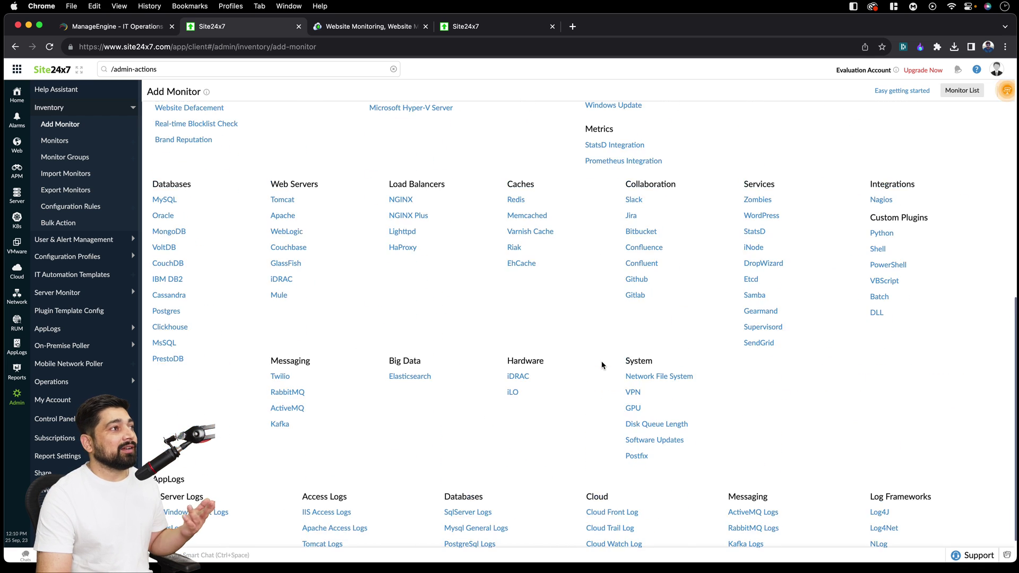
scroll(88, 312, "down", 5)
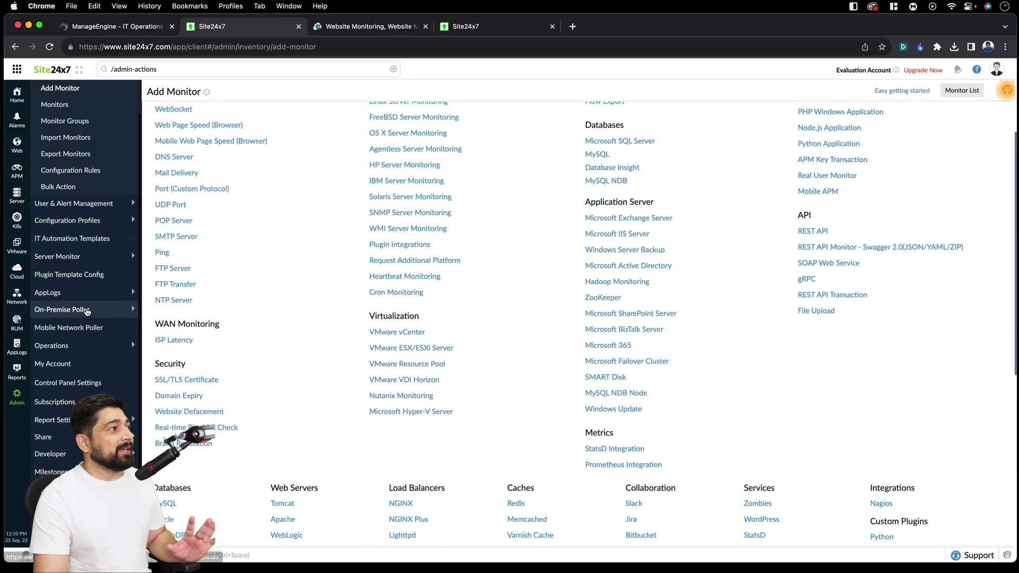
scroll(90, 311, "up", 5)
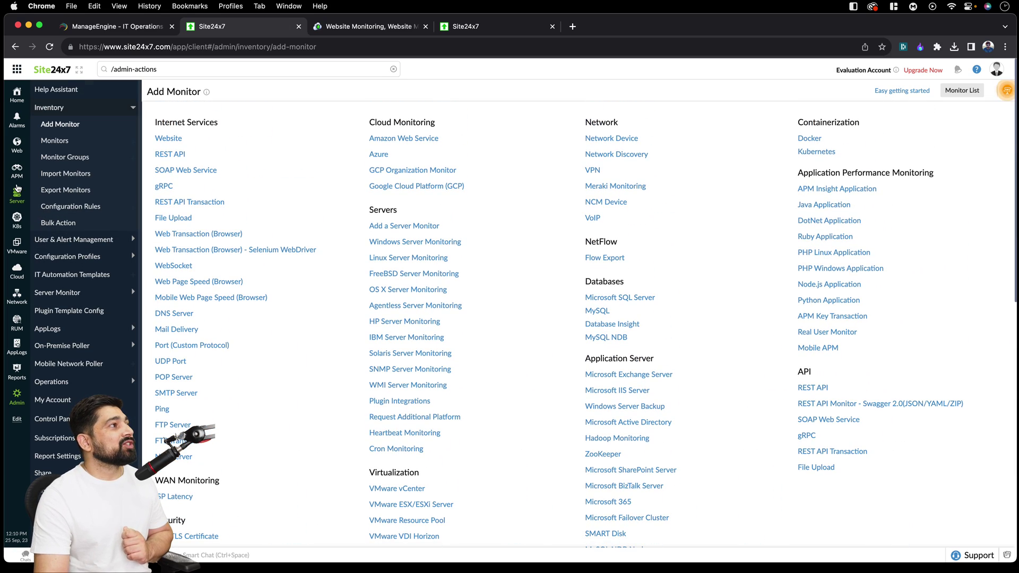
- Switch to Web monitoring and launch the read-only demo account with its four website monitors
left_click(17, 144)
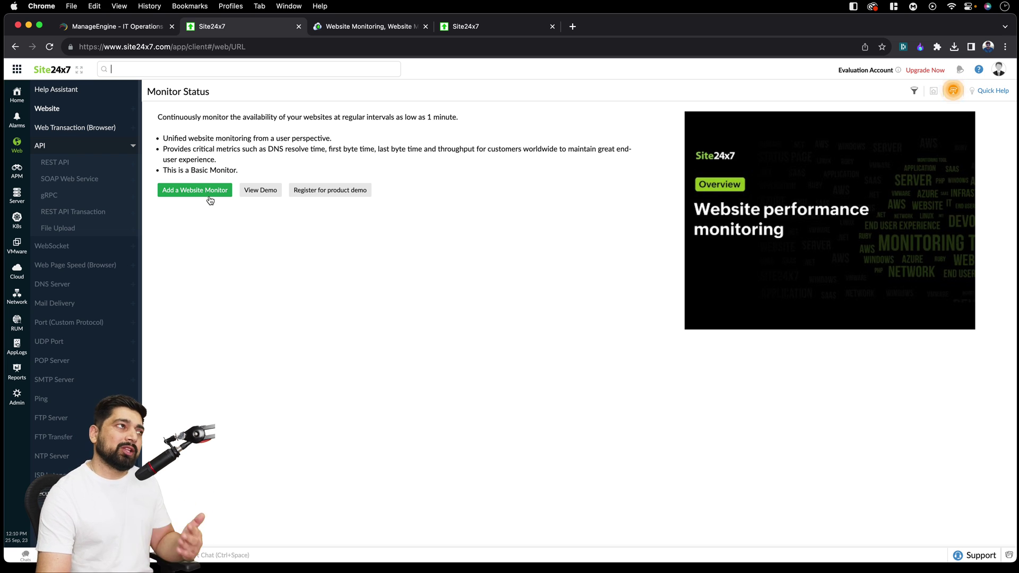
left_click(261, 191)
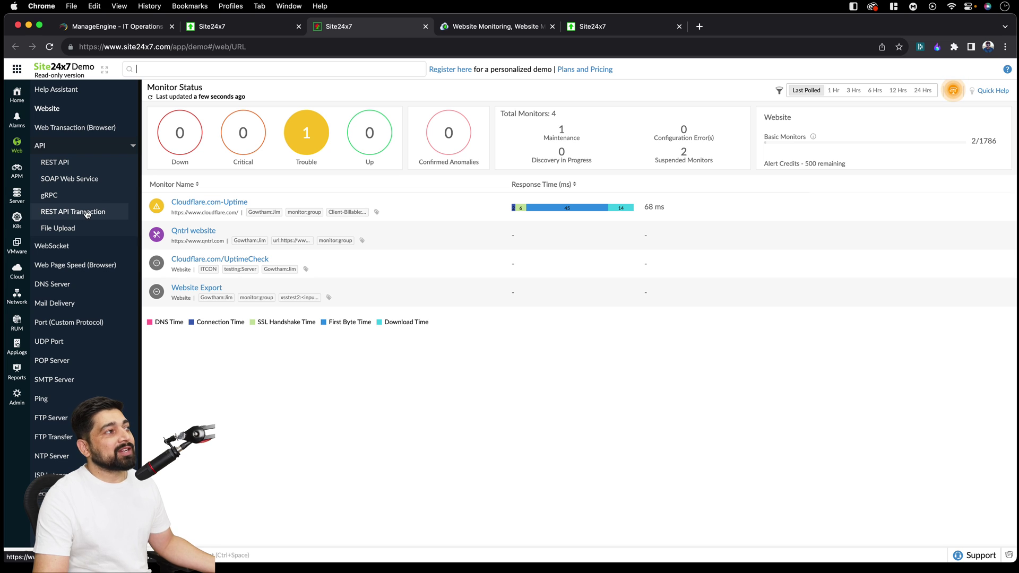
- Scroll down the demo account's sidebar toward the API section
scroll(93, 263, "down", 2)
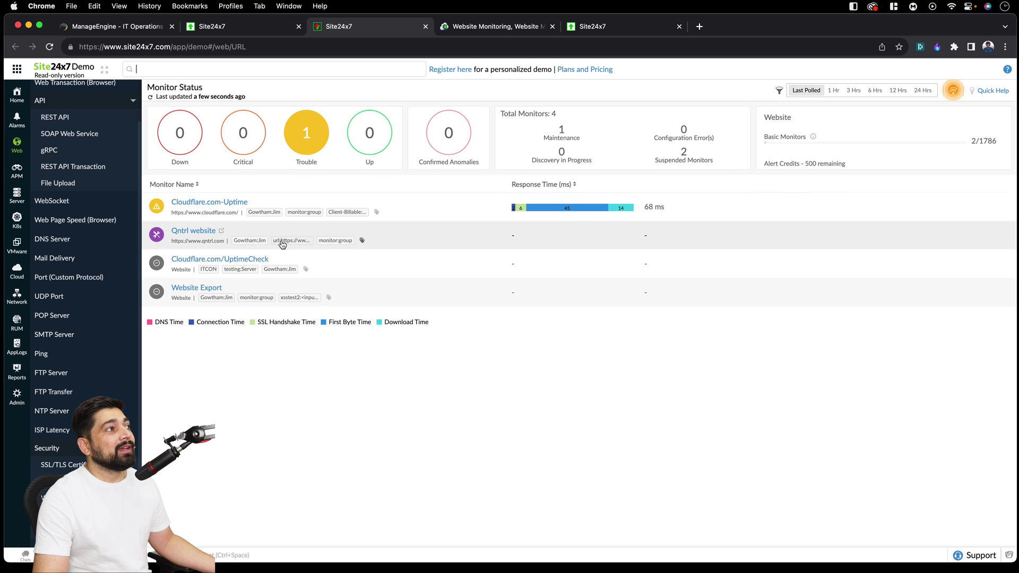
- Open the REST API Transaction monitor 'Training' and close the Start Instant Discussions tip
left_click(67, 168)
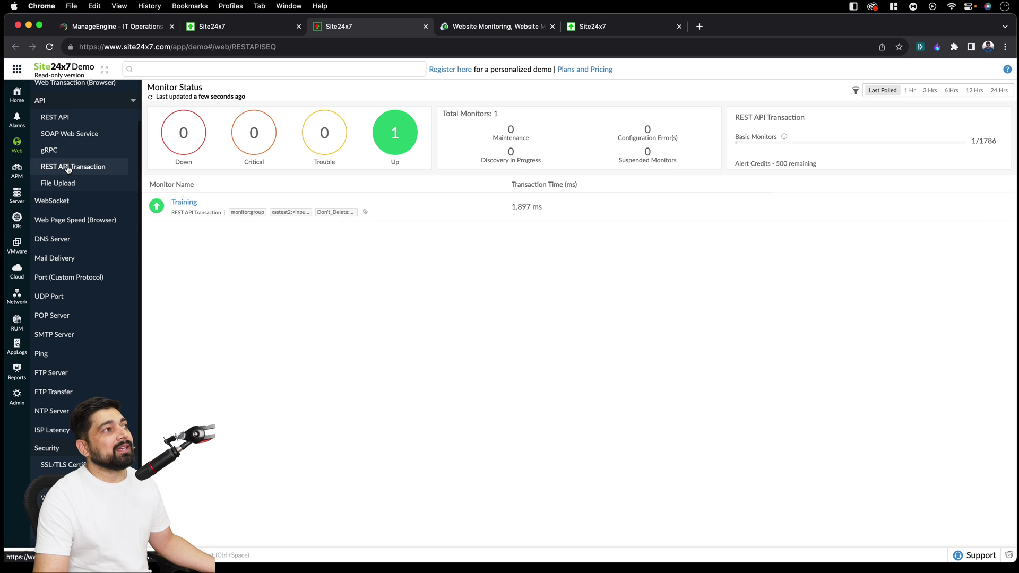
left_click(190, 203)
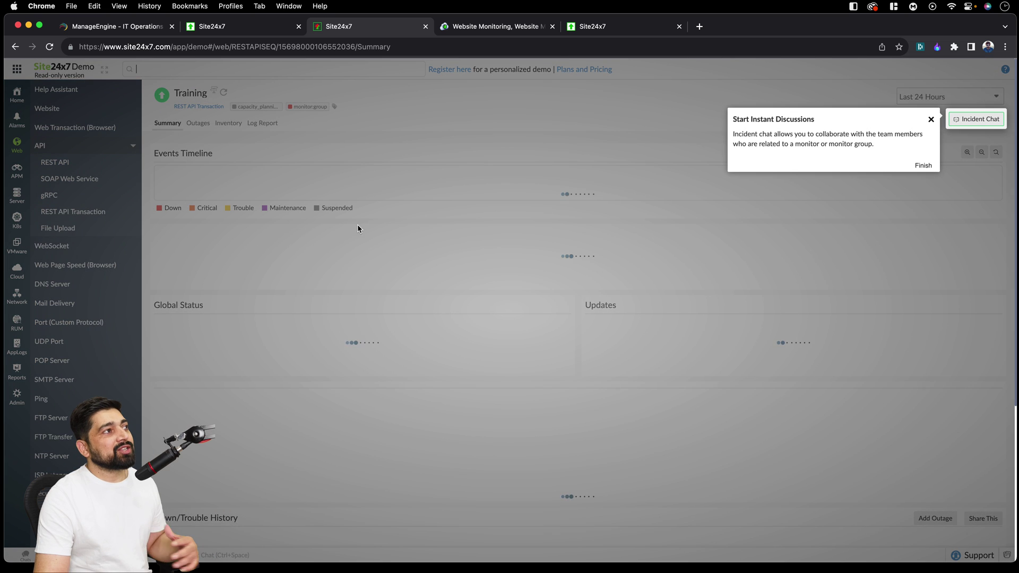
left_click(931, 119)
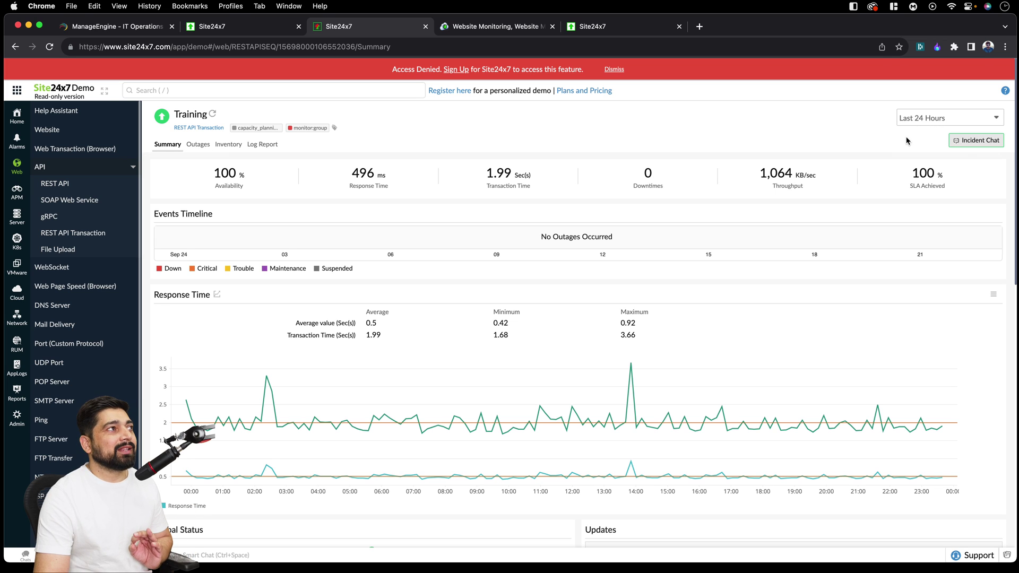
- Dismiss the access denied banner and review the Response Time(ms) for Steps by Location table
left_click(605, 69)
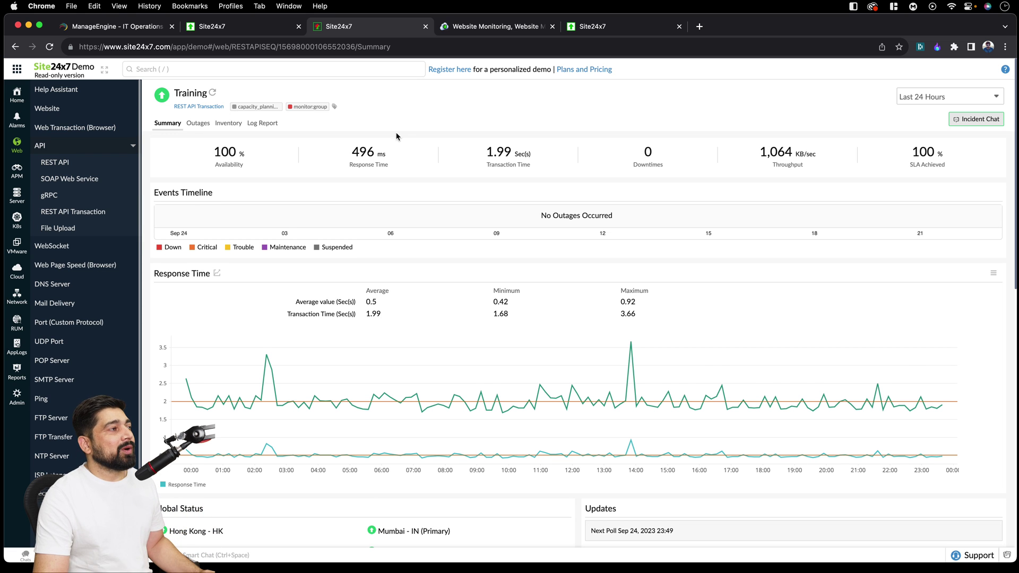
scroll(397, 136, "down", 5)
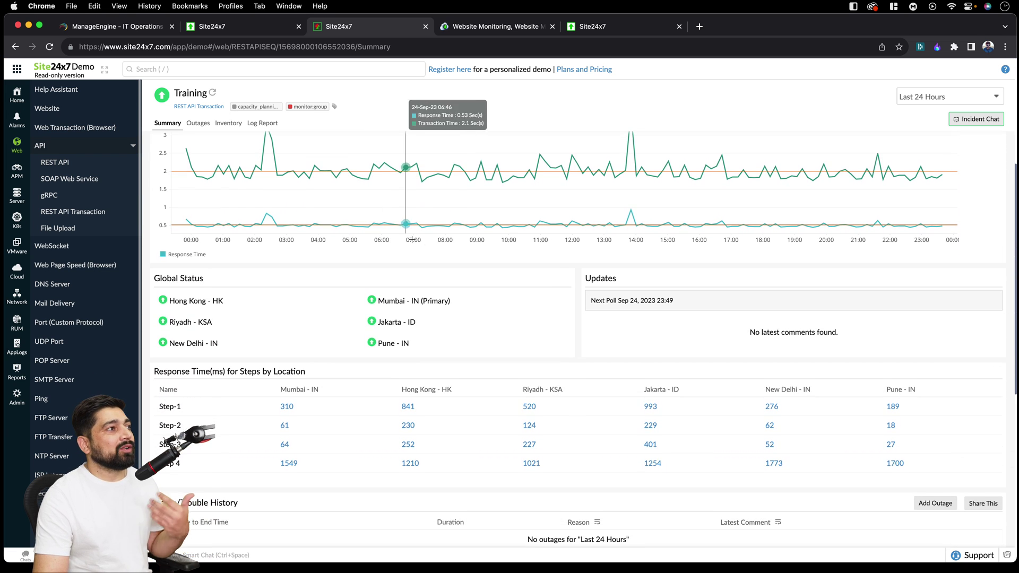
scroll(412, 240, "down", 3)
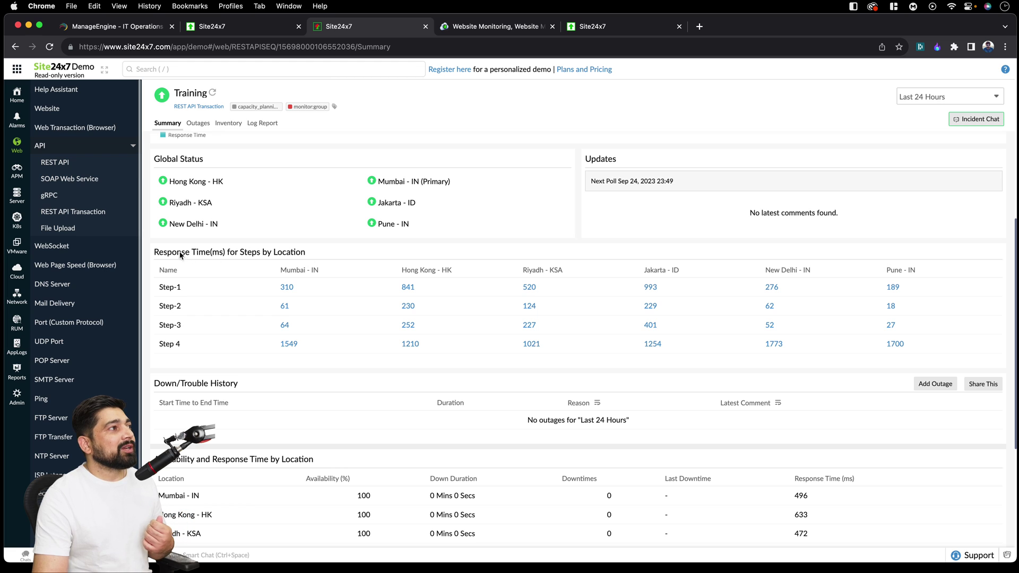
left_click_drag(168, 252, 275, 252)
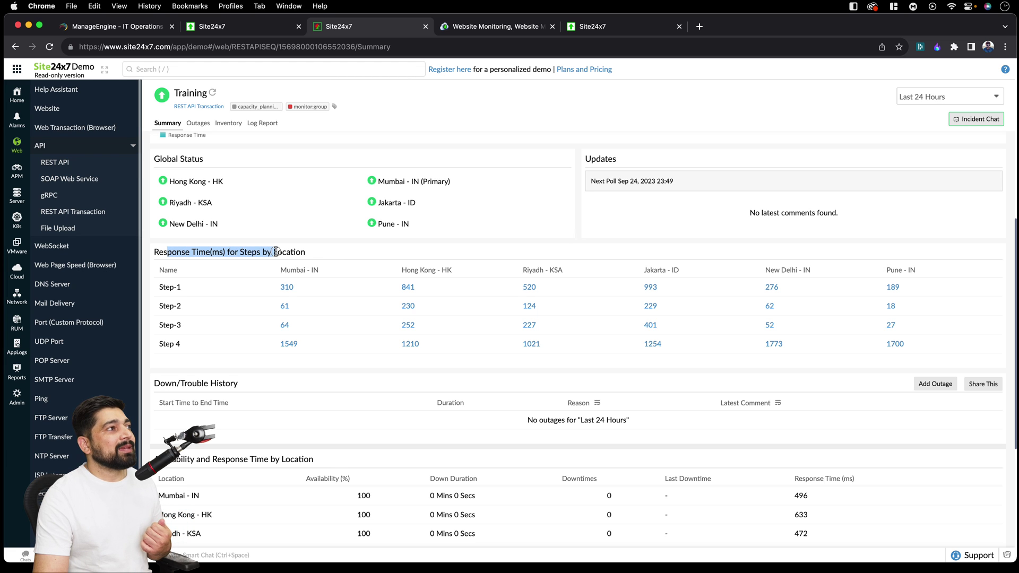
left_click(352, 246)
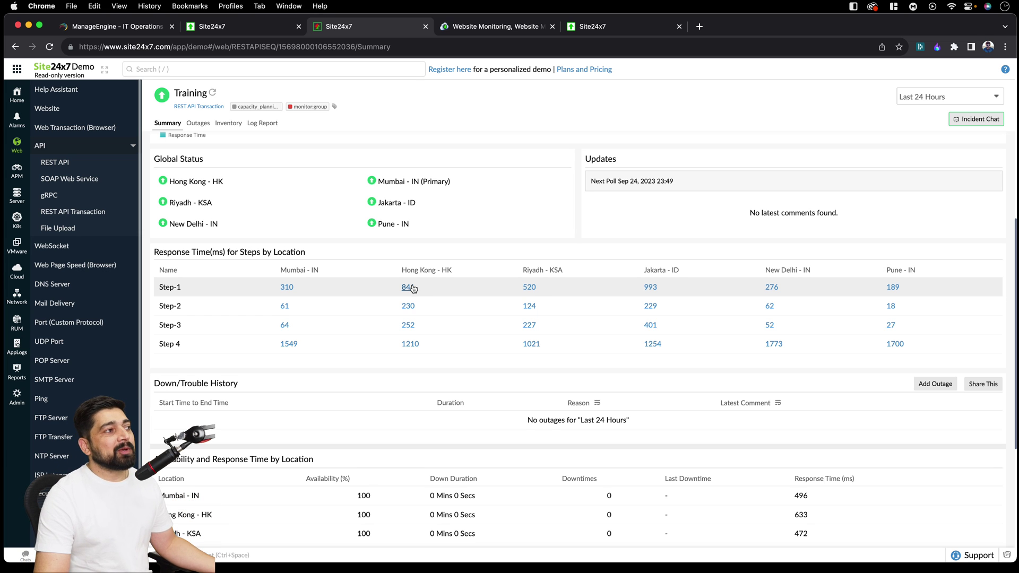
scroll(415, 295, "down", 5)
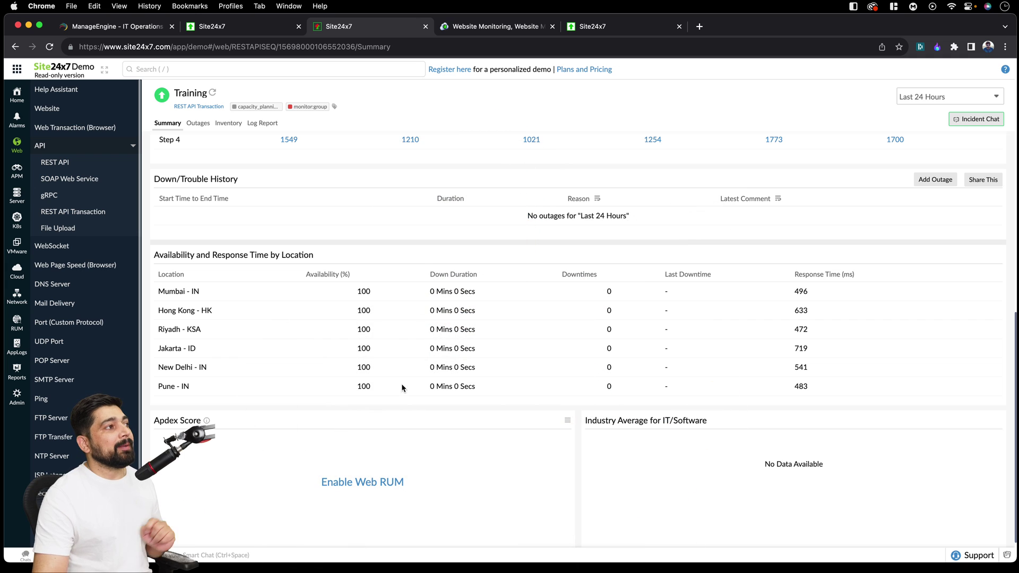
scroll(313, 325, "up", 10)
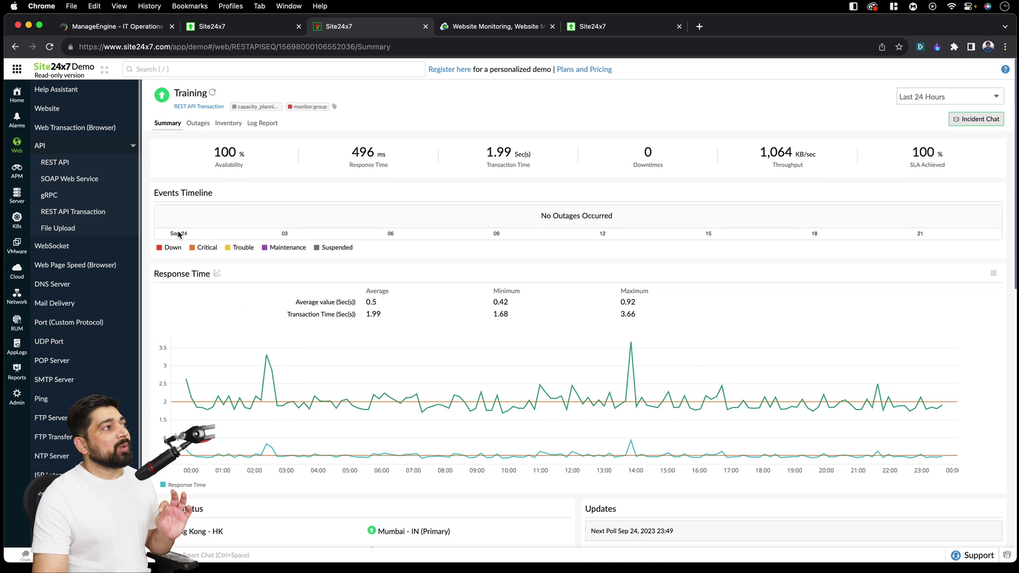
- Open the gRPC monitor under API > gRPC, close the chat tip, and browse its charts
left_click(47, 196)
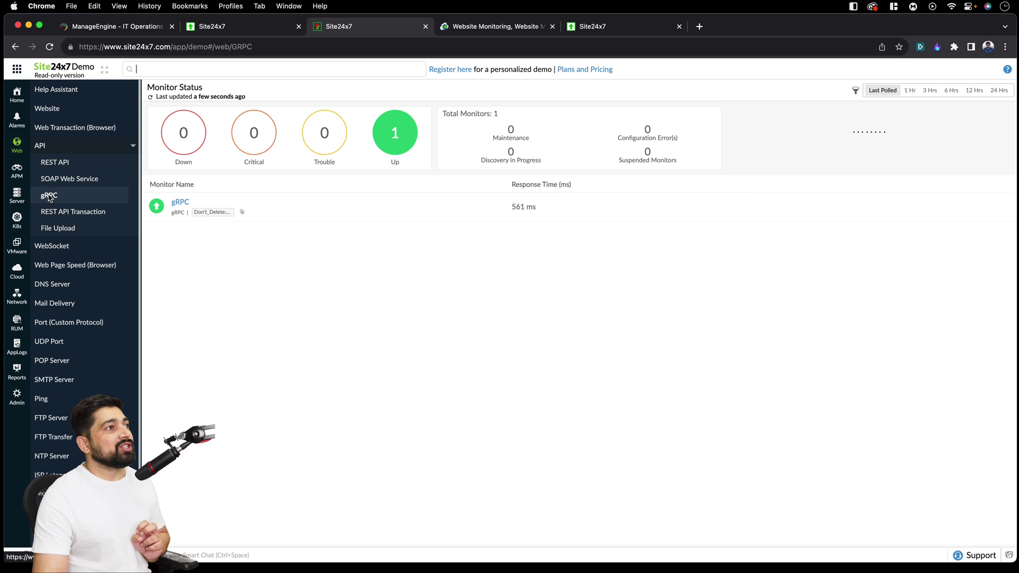
left_click(180, 203)
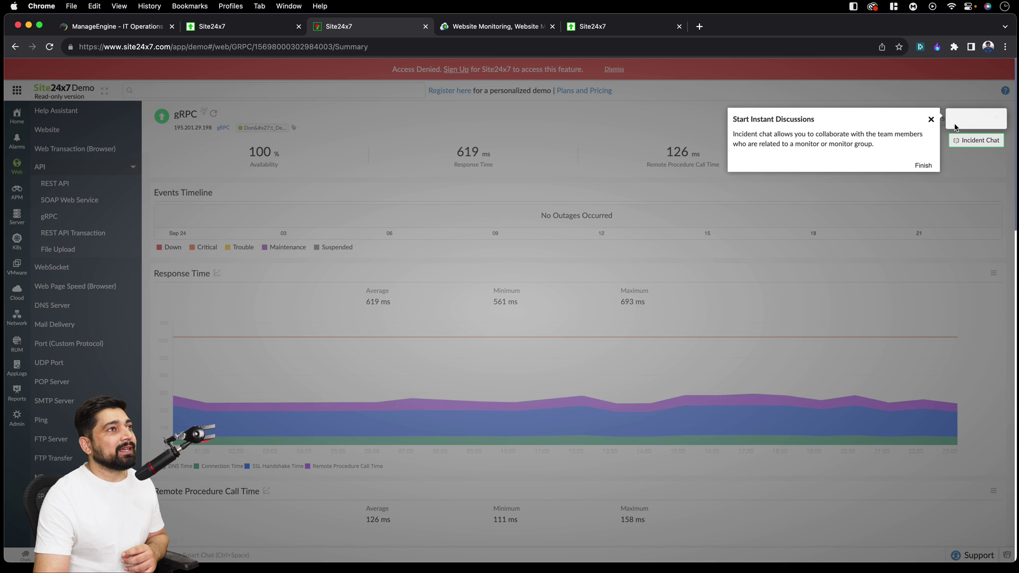
left_click(931, 119)
scroll(400, 256, "down", 3)
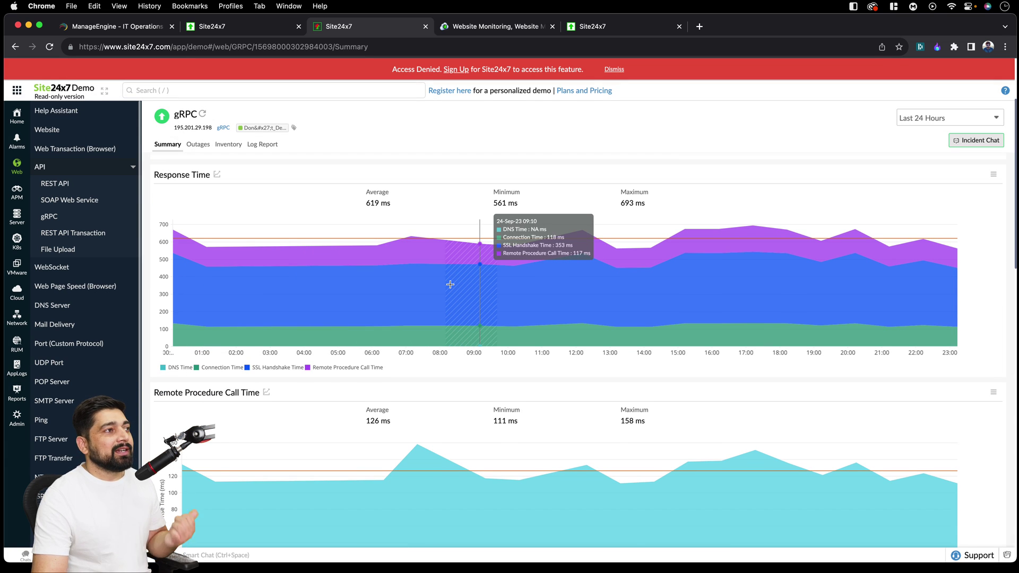
scroll(451, 284, "down", 9)
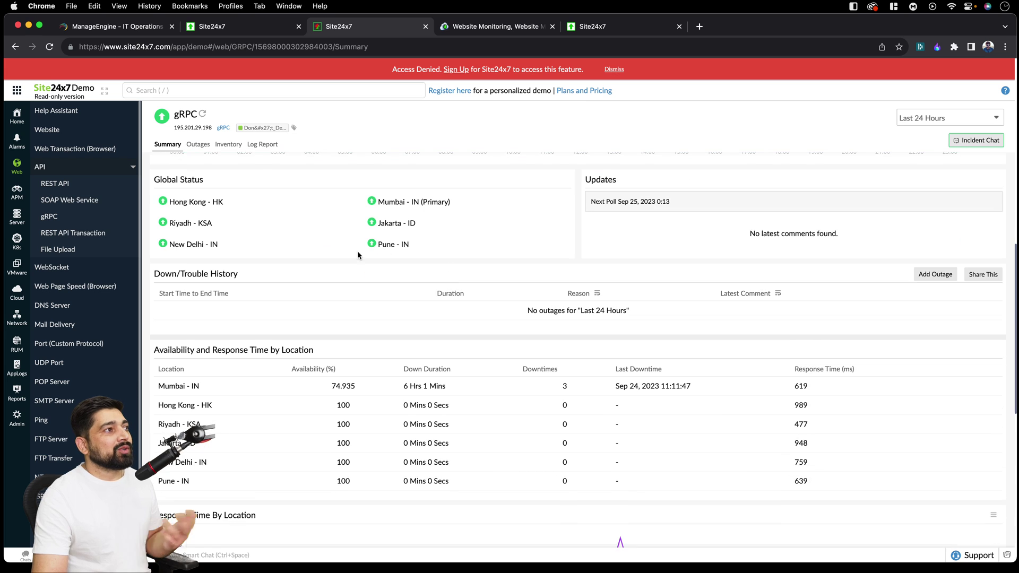
scroll(410, 284, "down", 8)
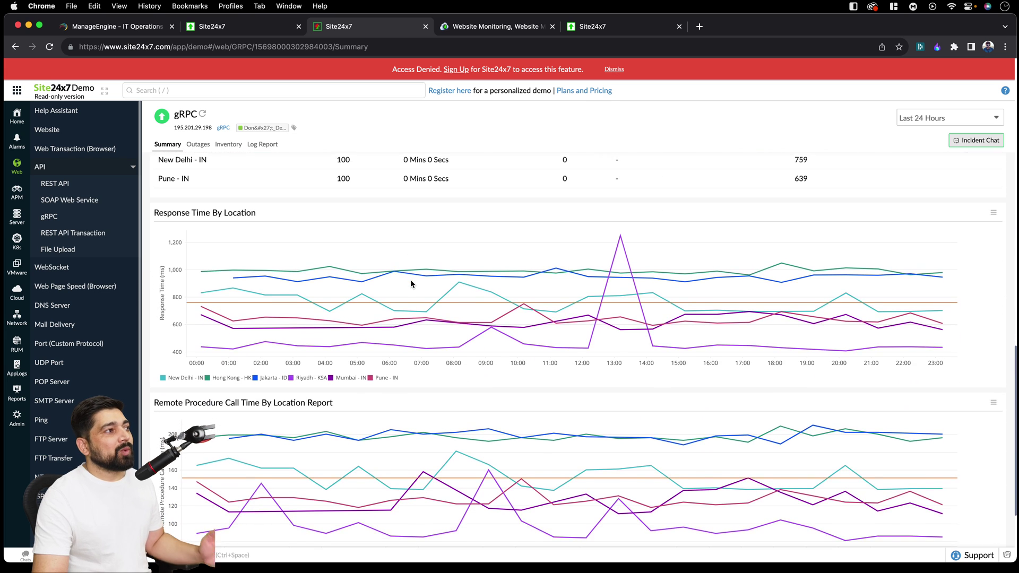
scroll(411, 280, "up", 15)
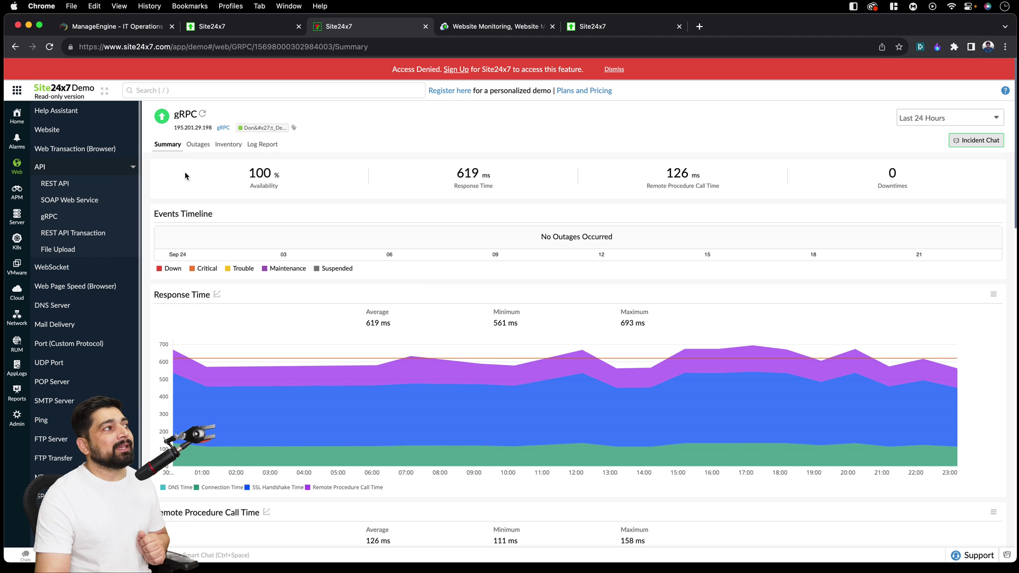
- Open the Web Page Speed (Browser) monitor 'Test for page speed insights' and close the chat tip
left_click(76, 151)
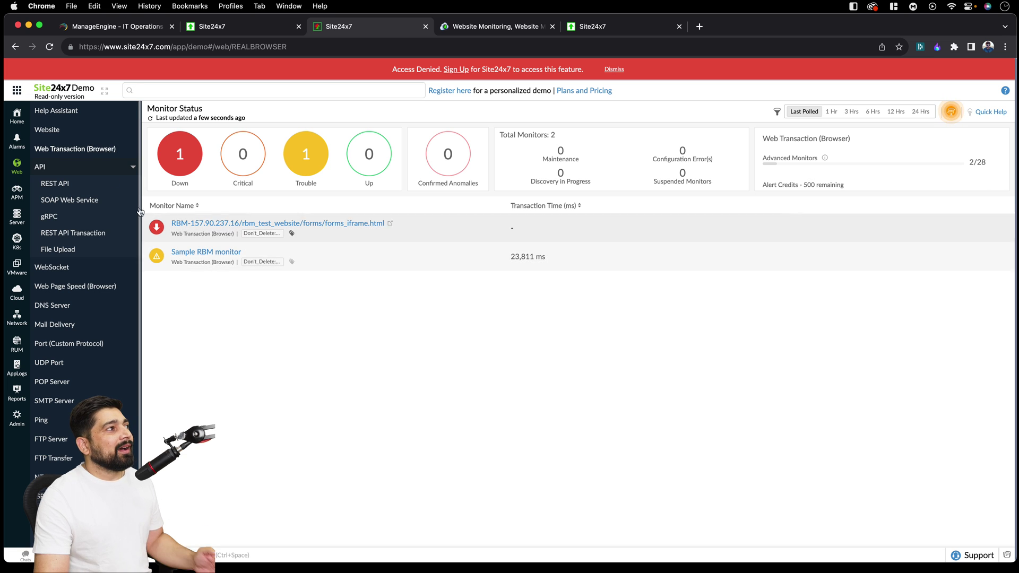
scroll(58, 204, "down", 2)
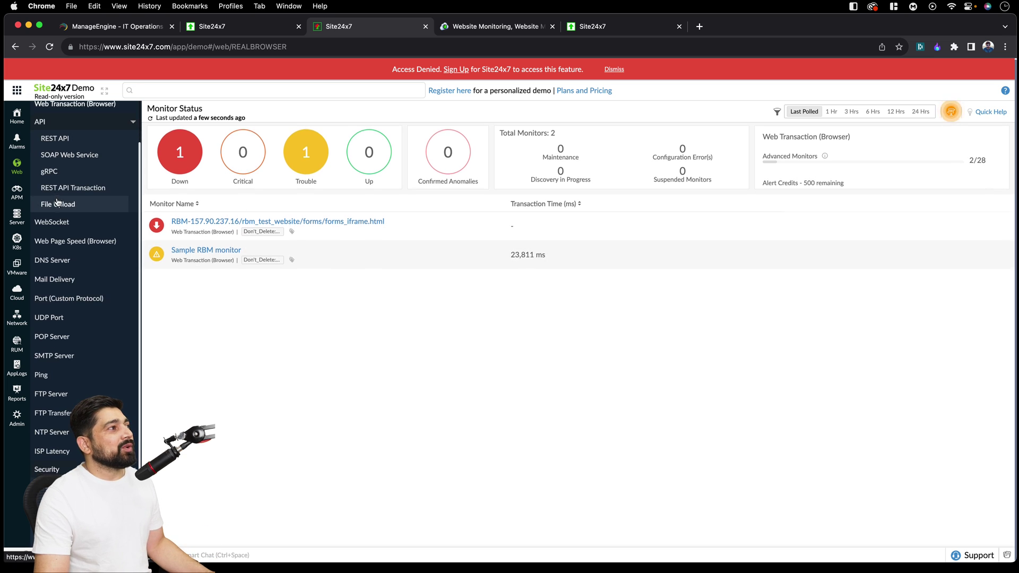
left_click(93, 243)
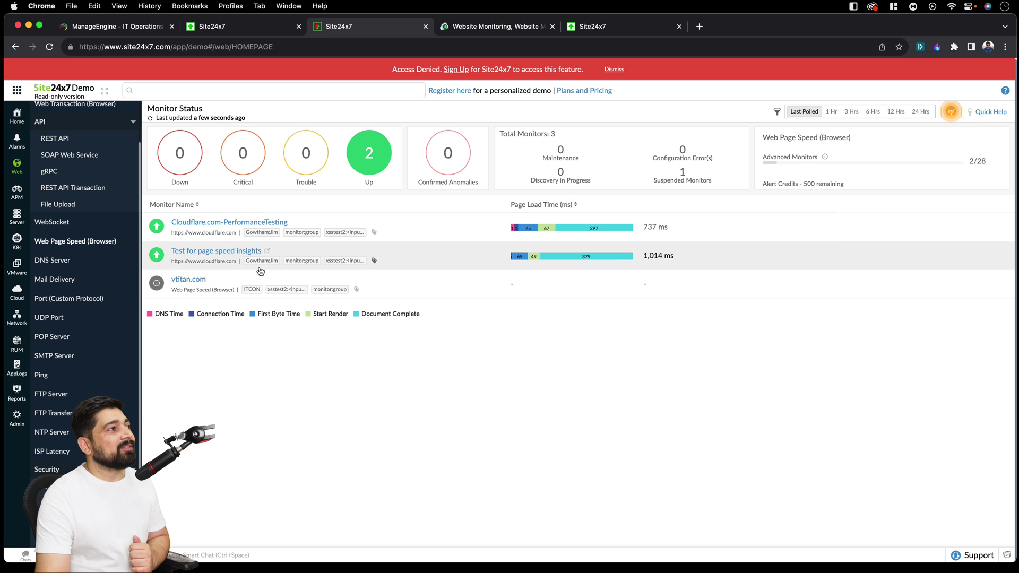
left_click(235, 252)
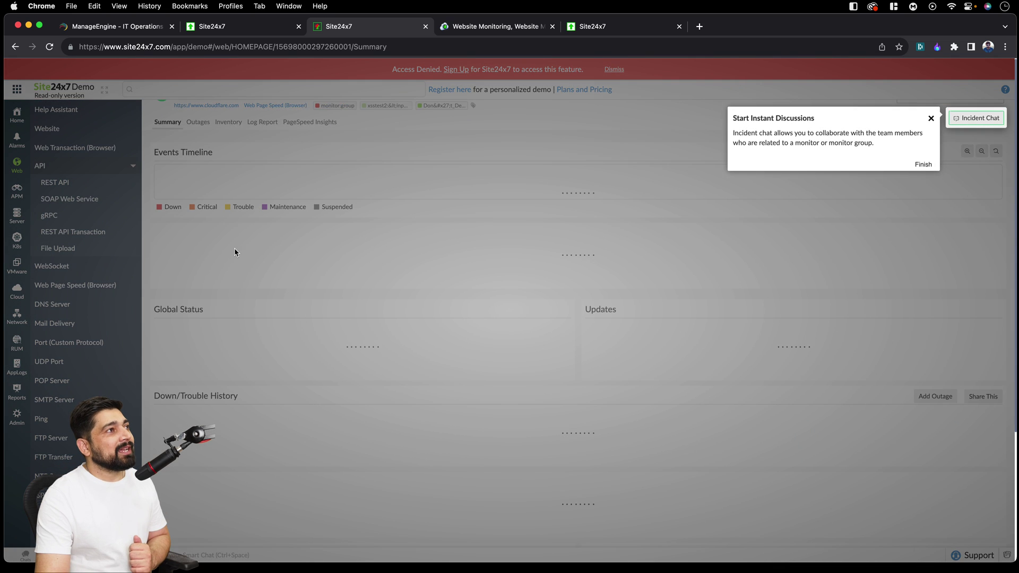
left_click(931, 119)
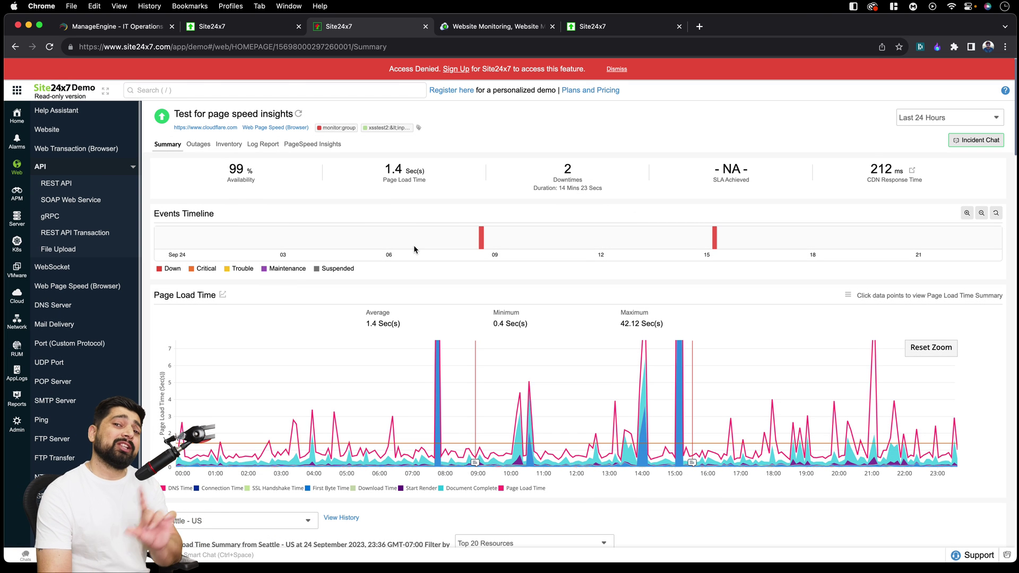
- Open the Availability Summary Report from the 2 downtimes and review its outage tables
left_click(566, 171)
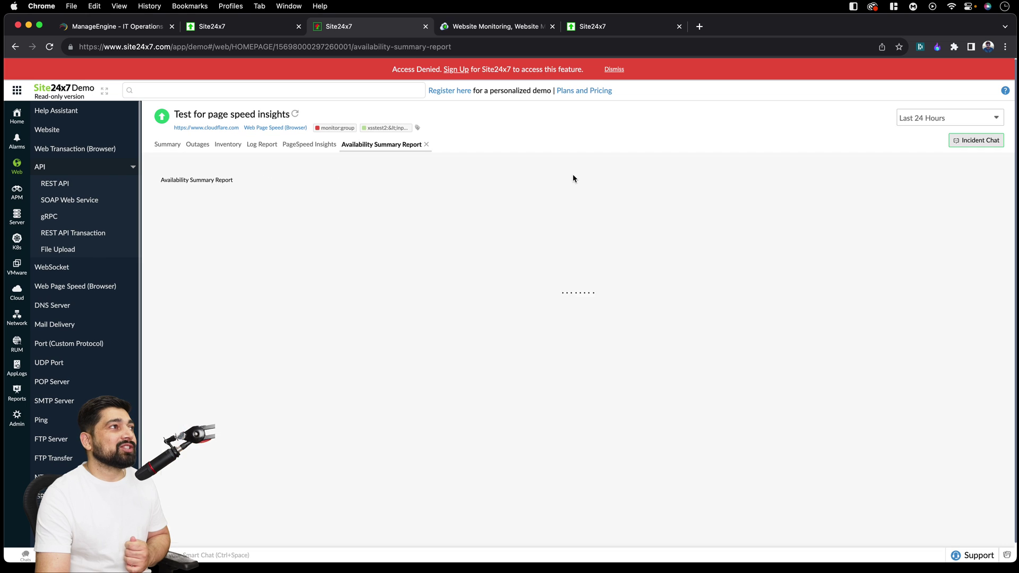
scroll(489, 184, "down", 10)
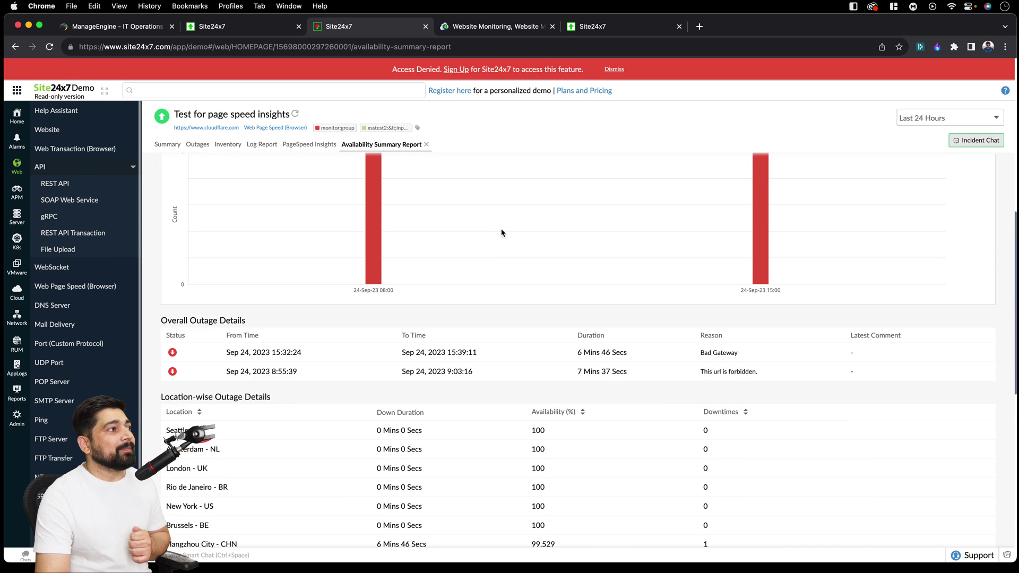
scroll(501, 235, "down", 2)
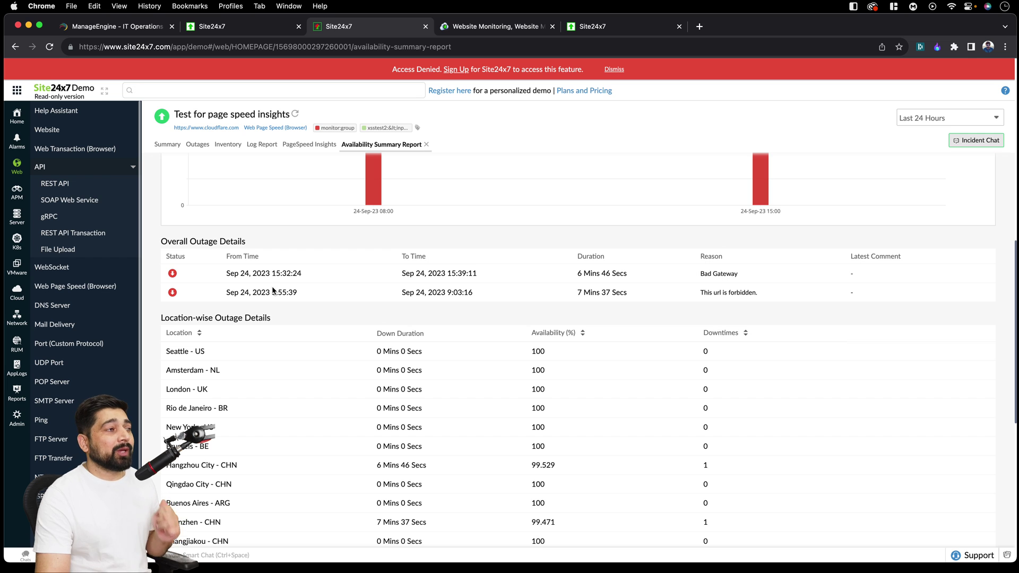
scroll(191, 268, "down", 1)
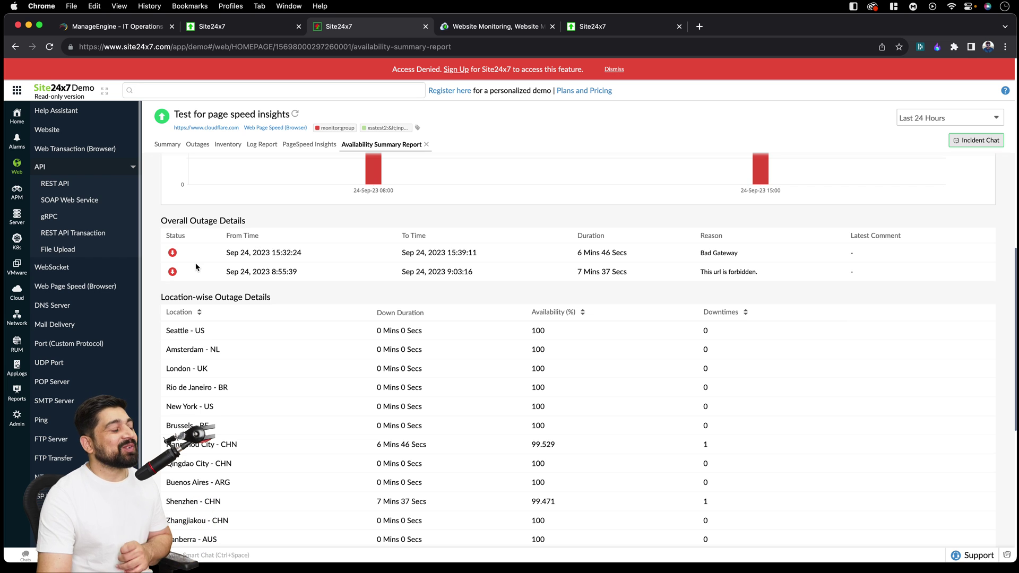
scroll(301, 261, "down", 4)
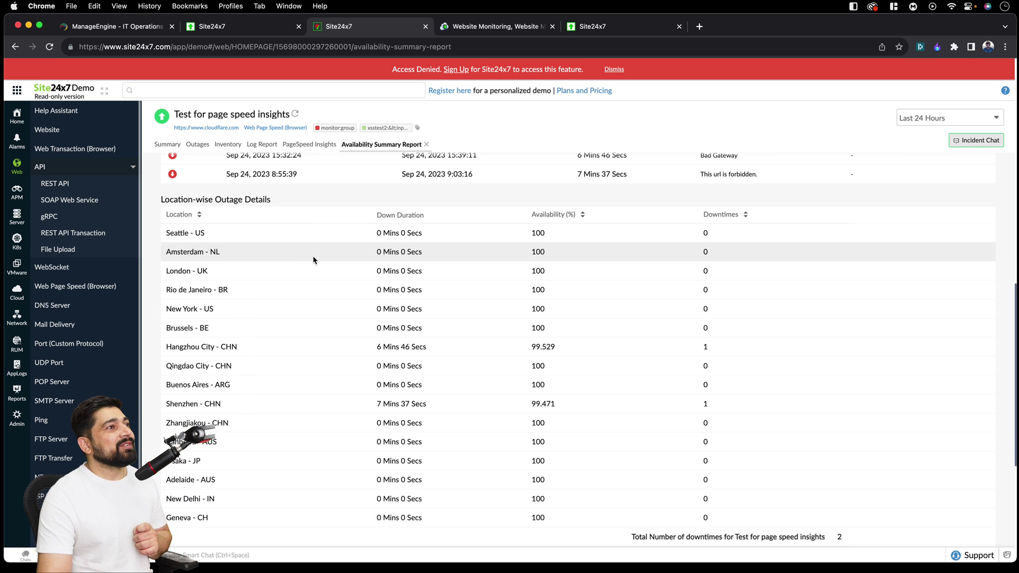
scroll(536, 236, "down", 6)
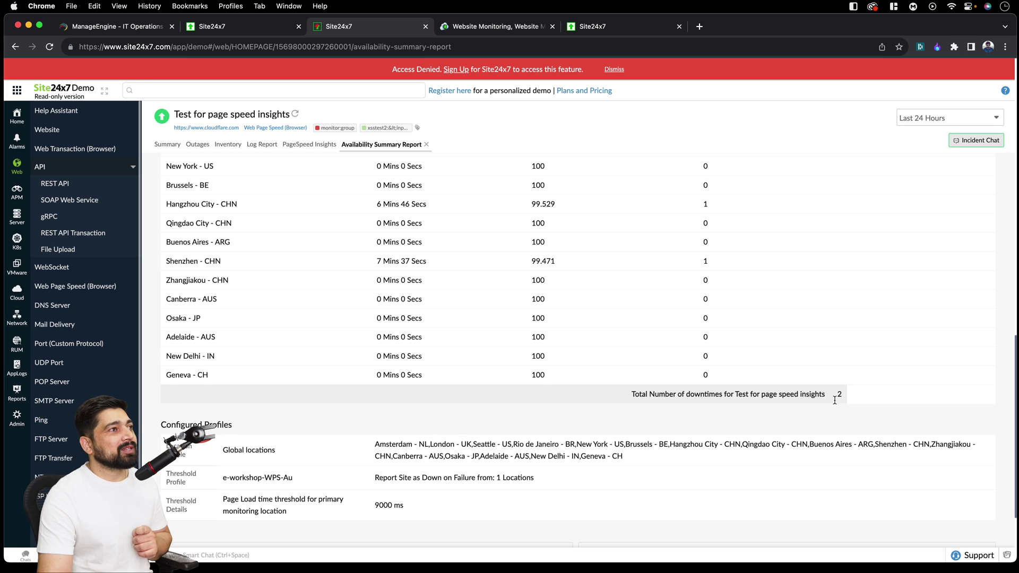
scroll(835, 401, "up", 3)
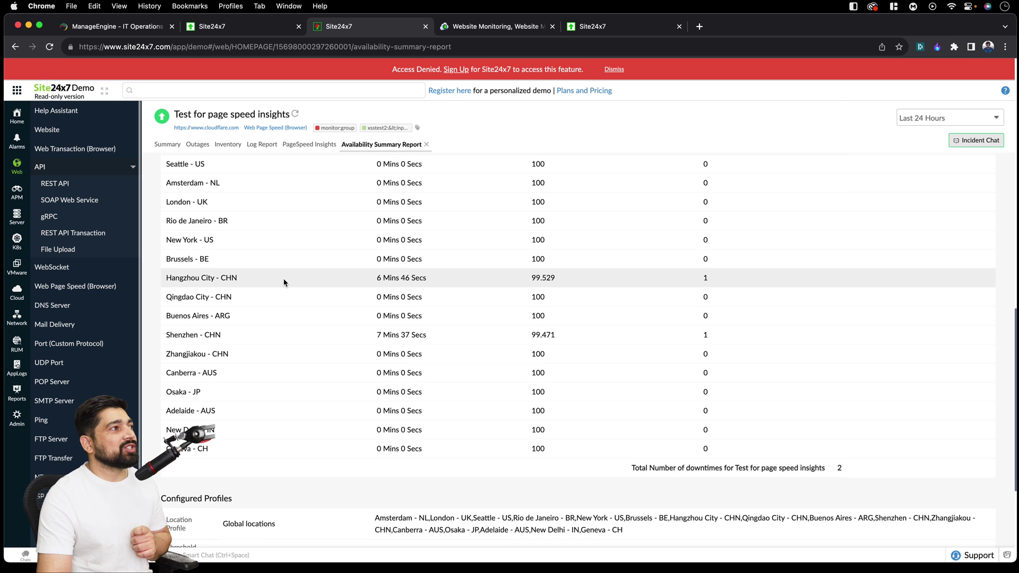
- Highlight the Hangzhou City location with downtime, then close the availability report tab
left_click_drag(169, 279, 238, 278)
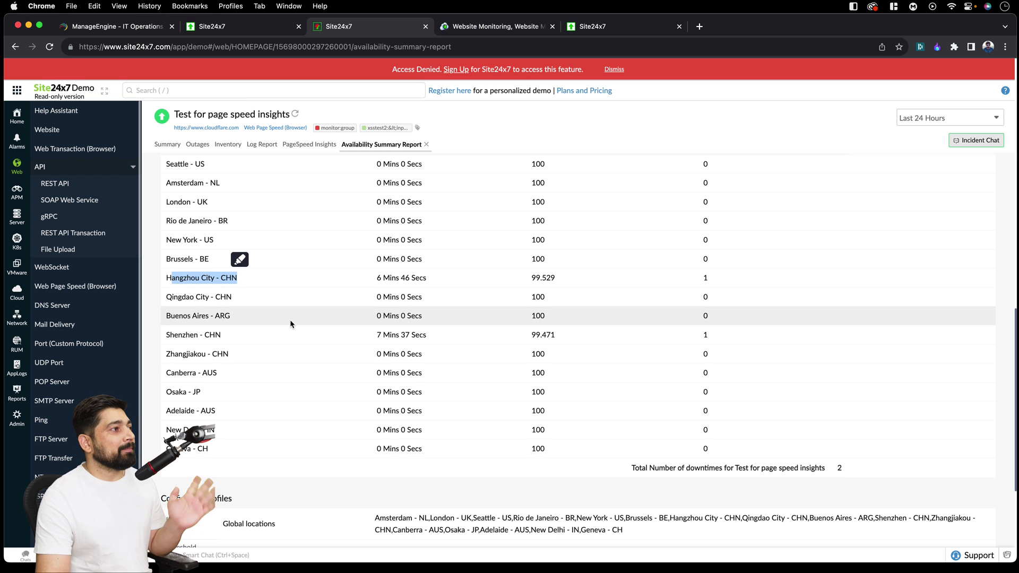
scroll(291, 322, "down", 5)
scroll(310, 317, "up", 10)
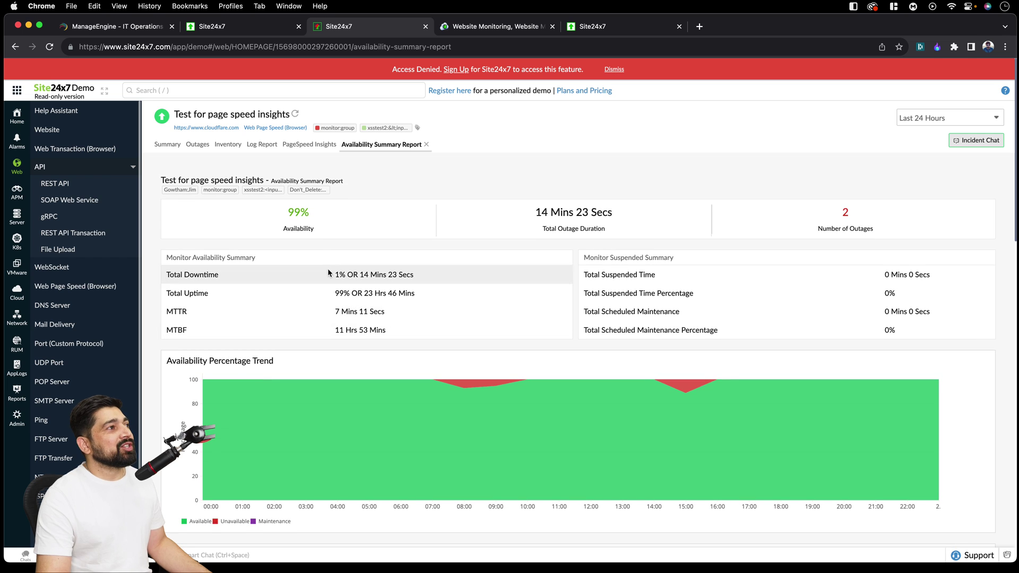
left_click(426, 145)
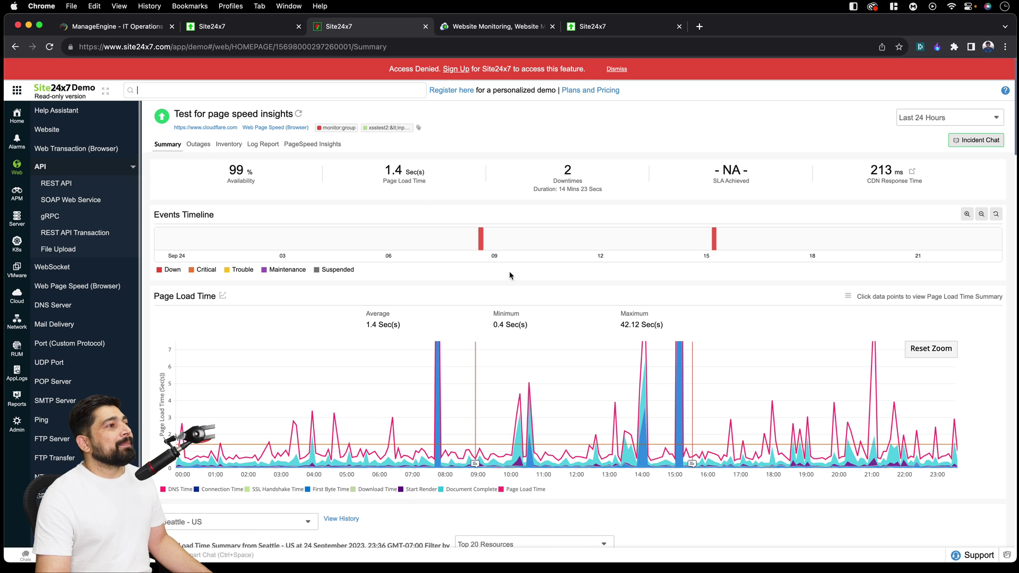
scroll(514, 270, "down", 3)
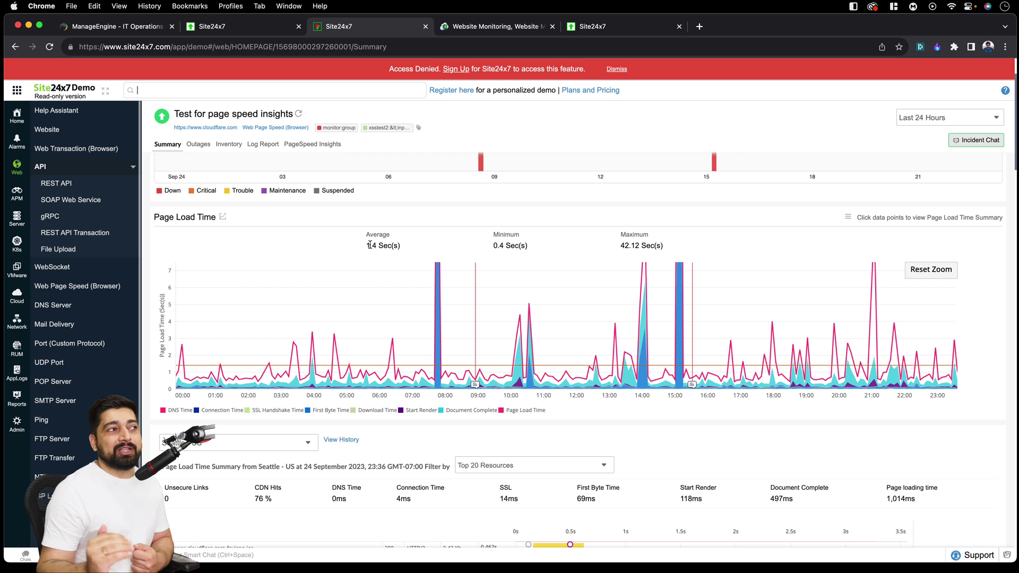
scroll(297, 214, "down", 7)
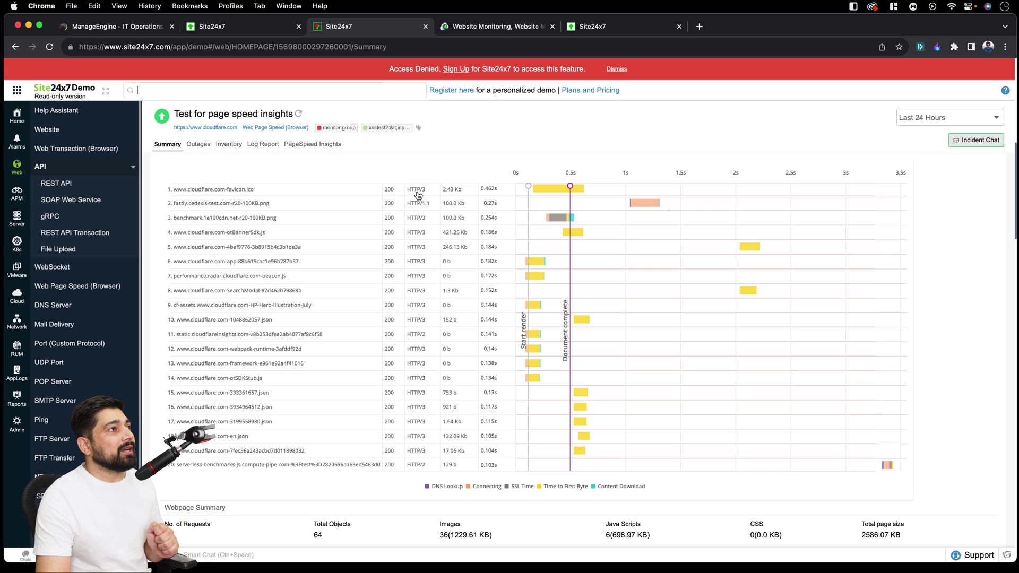
mouse_move(539, 191)
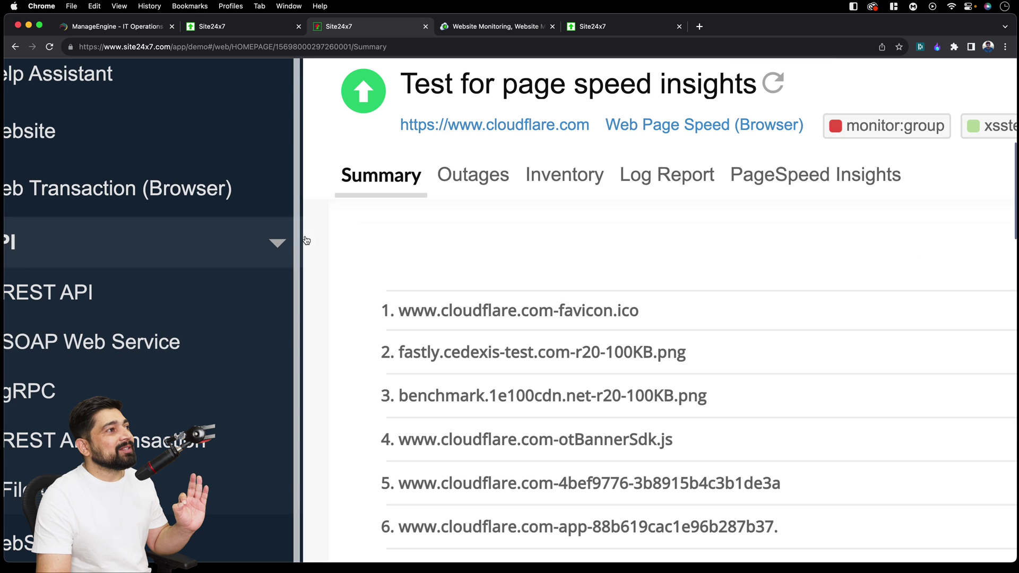
scroll(510, 282, "down", 2)
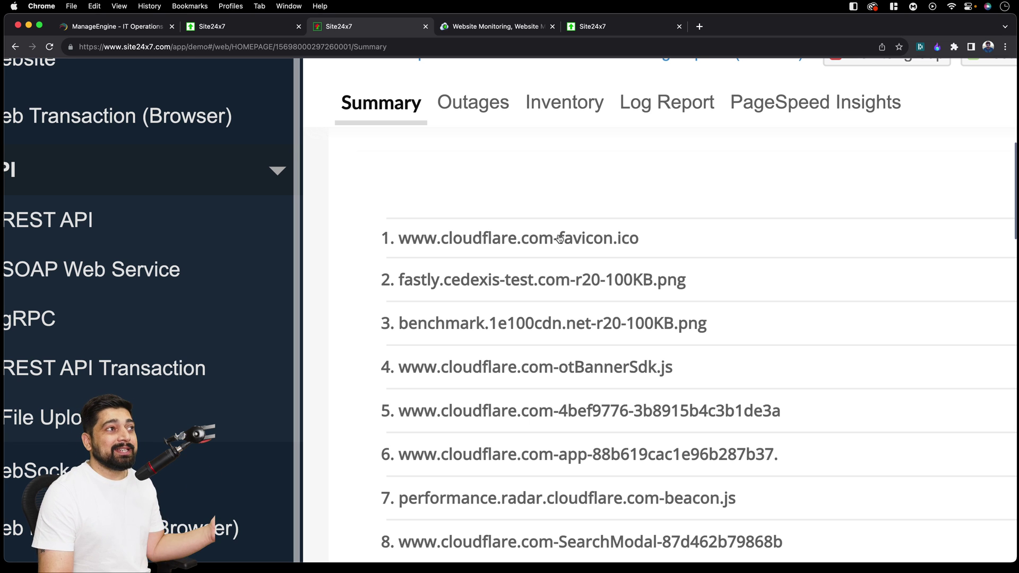
mouse_move(563, 237)
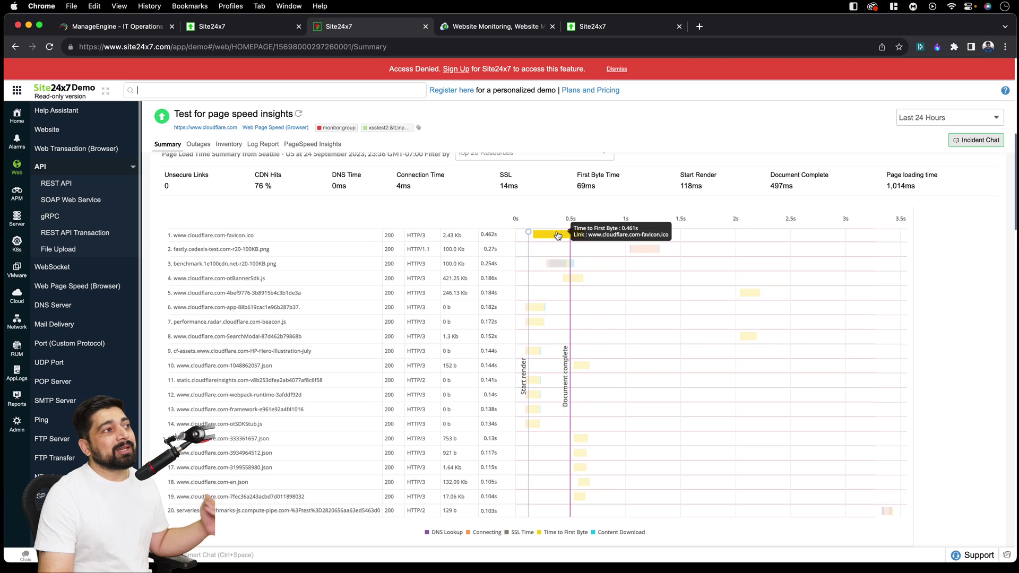
scroll(384, 213, "up", 5)
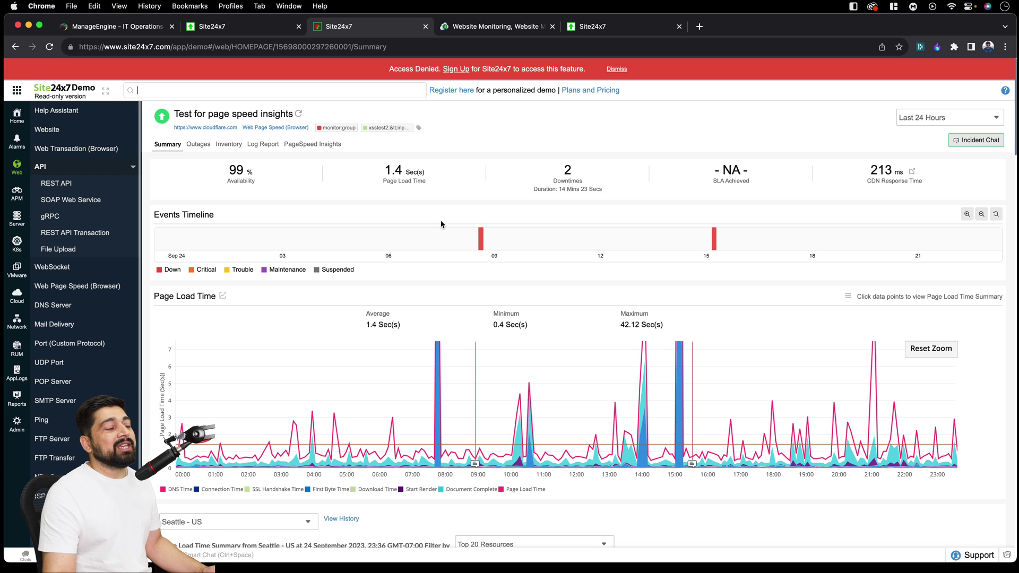
scroll(521, 189, "down", 7)
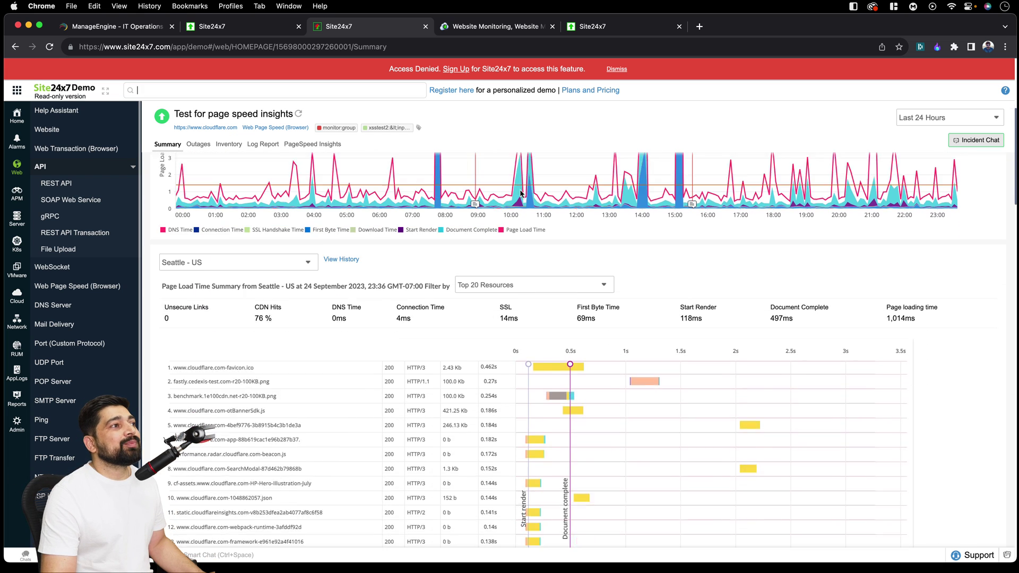
scroll(520, 191, "down", 1)
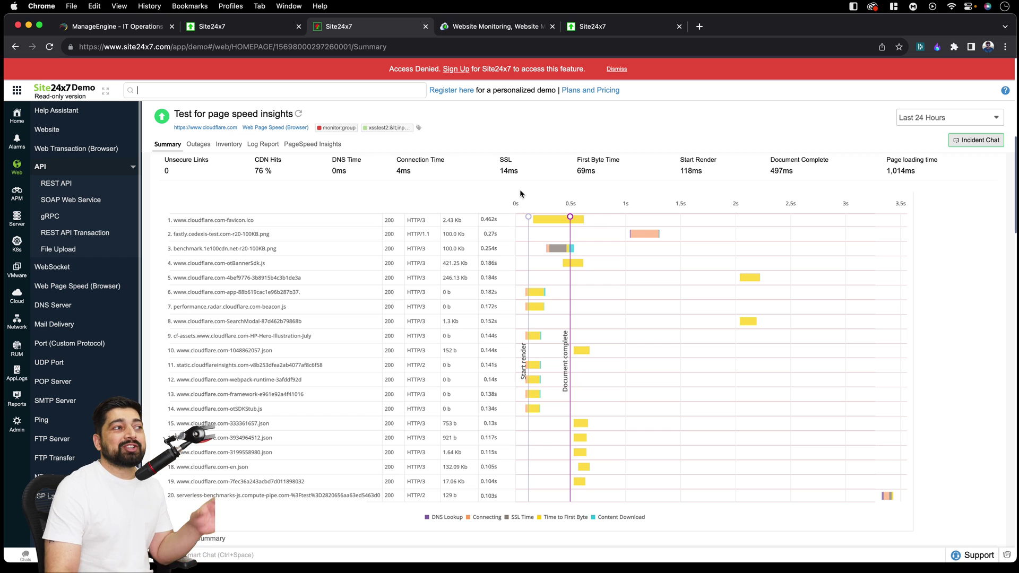
scroll(521, 194, "down", 6)
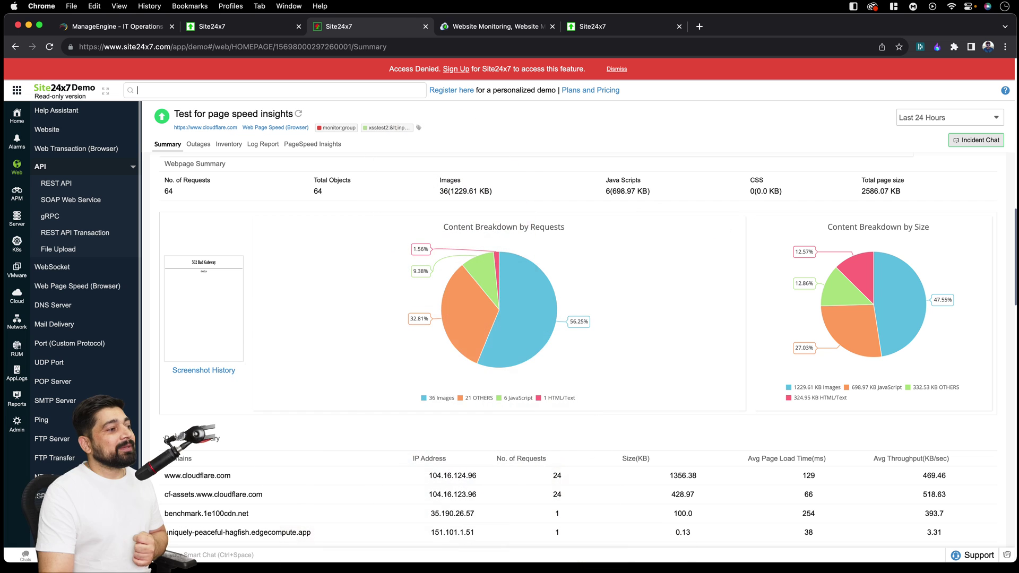
scroll(425, 351, "down", 10)
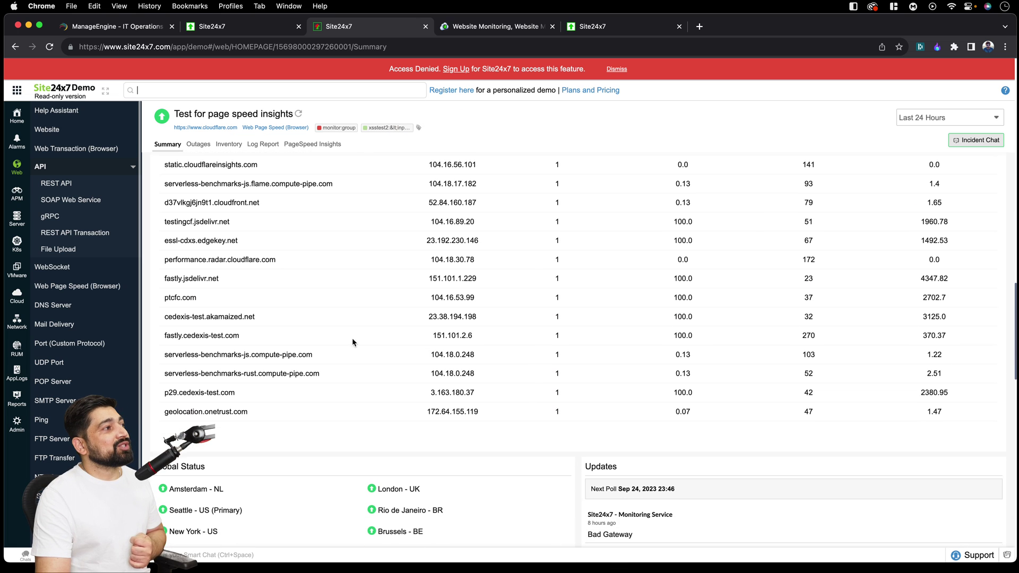
scroll(95, 303, "down", 5)
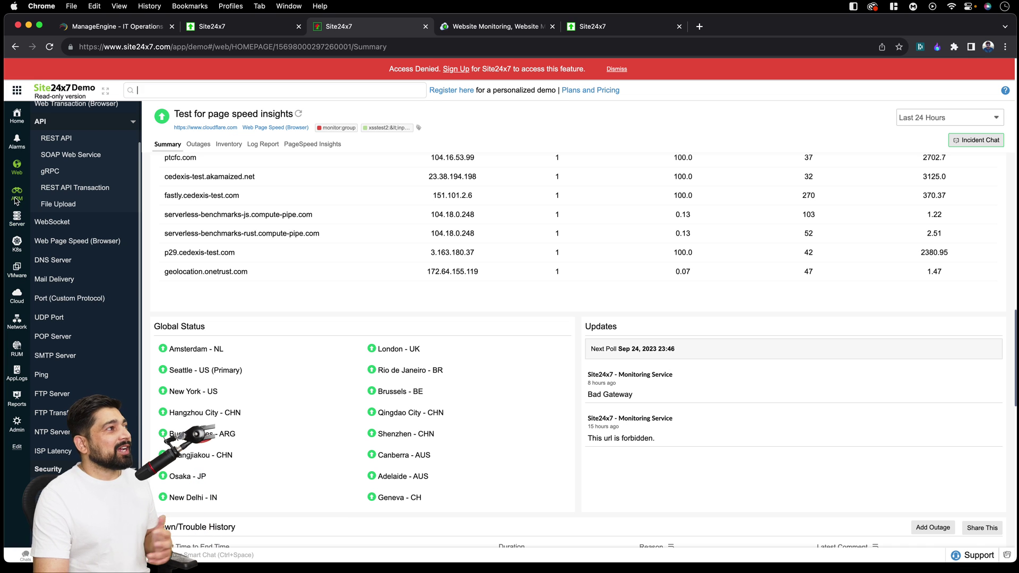
- Open Alarms and scroll through the 248 active alarms and their outage reasons
left_click(17, 142)
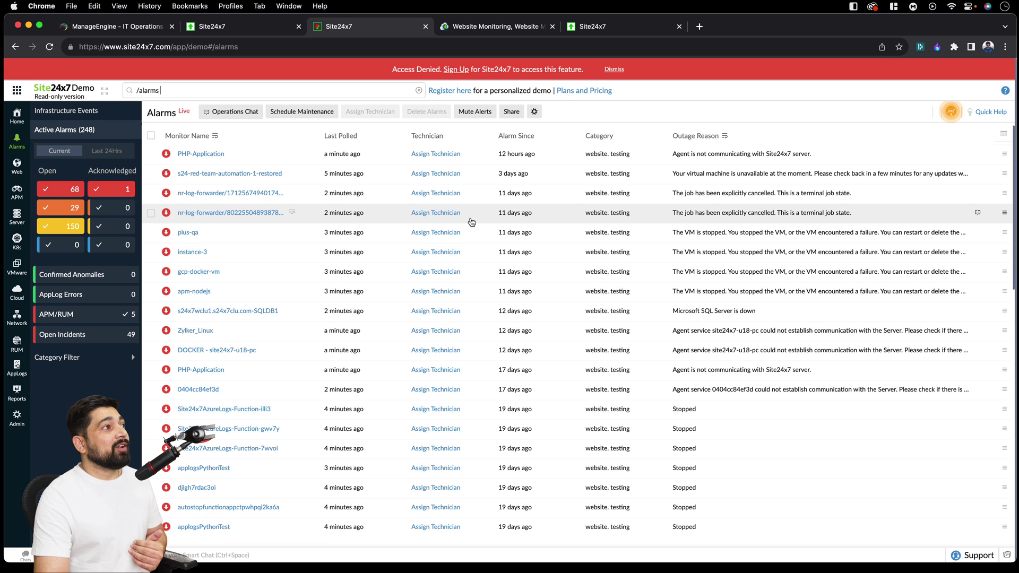
scroll(319, 181, "down", 1)
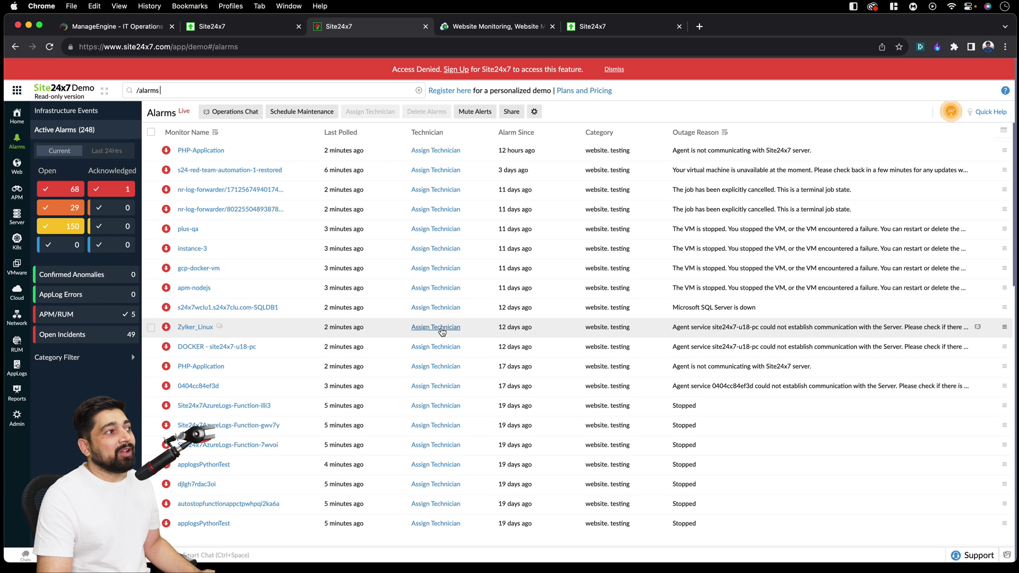
scroll(442, 330, "down", 3)
scroll(442, 330, "down", 10)
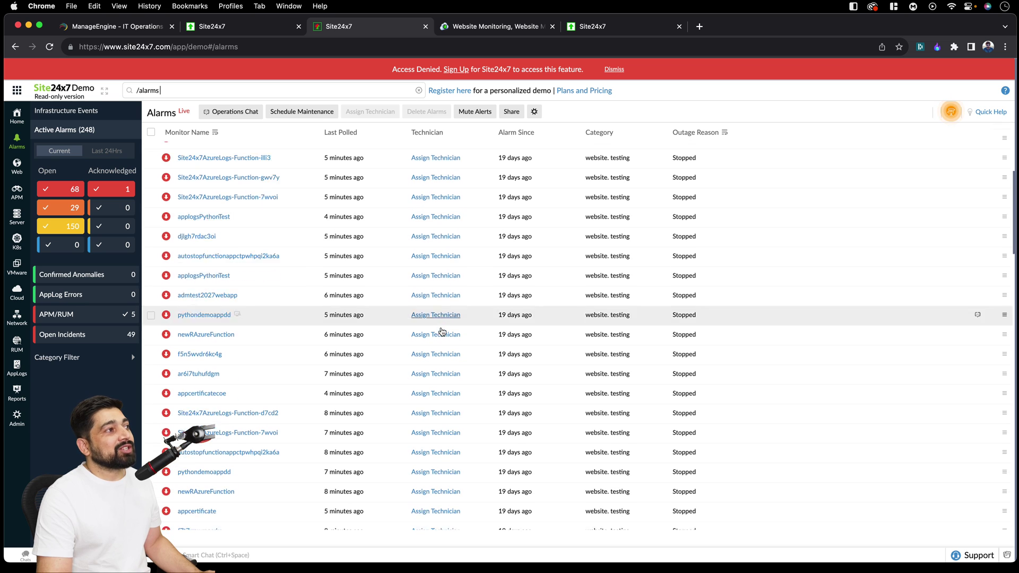
scroll(442, 331, "up", 10)
scroll(441, 331, "up", 3)
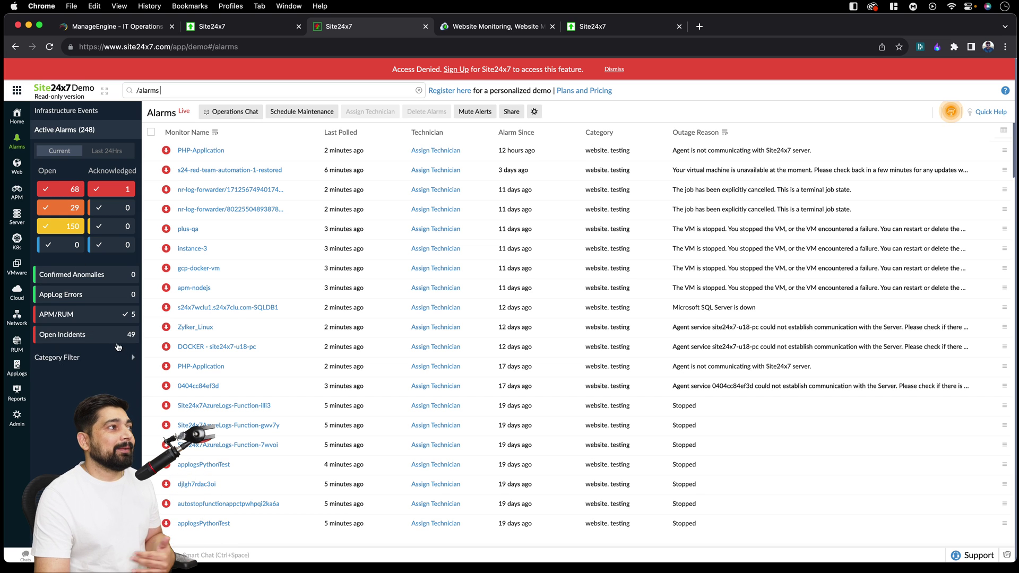
mouse_move(109, 337)
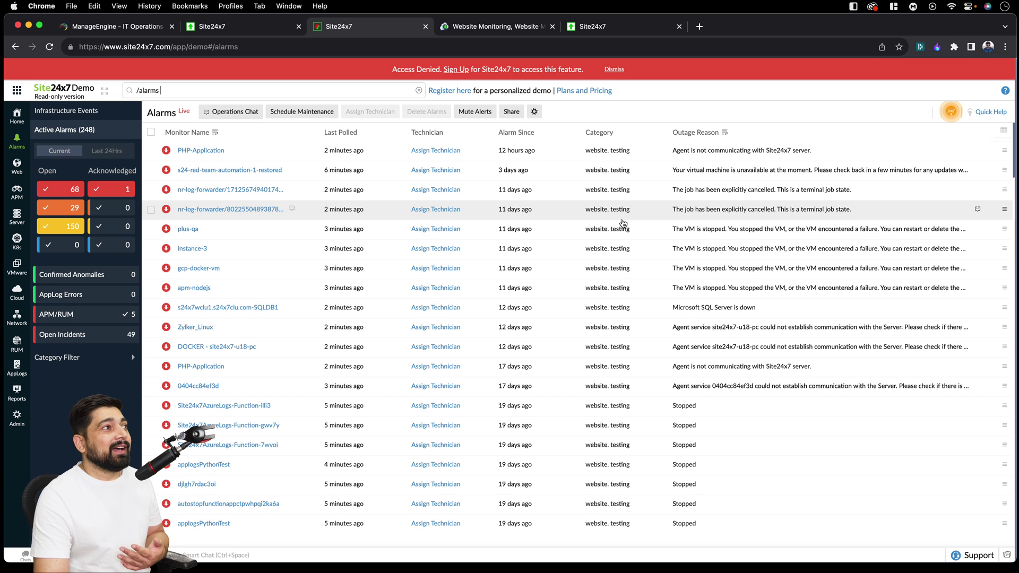